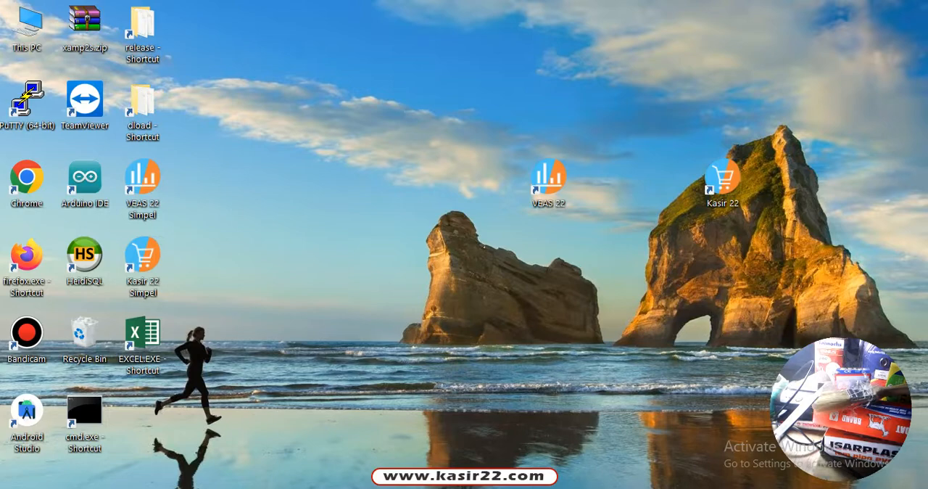
Launch VEAS 22 and log in by entering the account password/PIN
{"action": "double_click", "coordinate": [549, 180]}
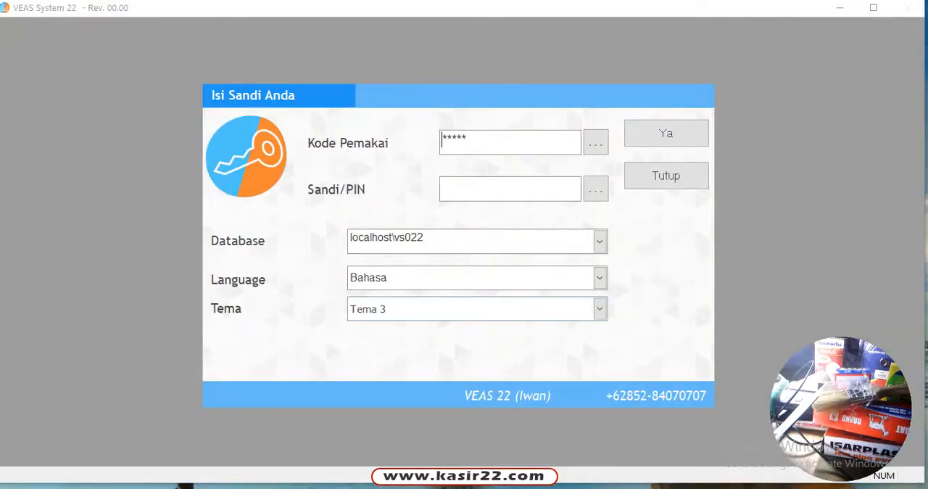
{"action": "left_click", "coordinate": [524, 186]}
{"action": "type", "text": "**"}
{"action": "key", "text": "Tab"}
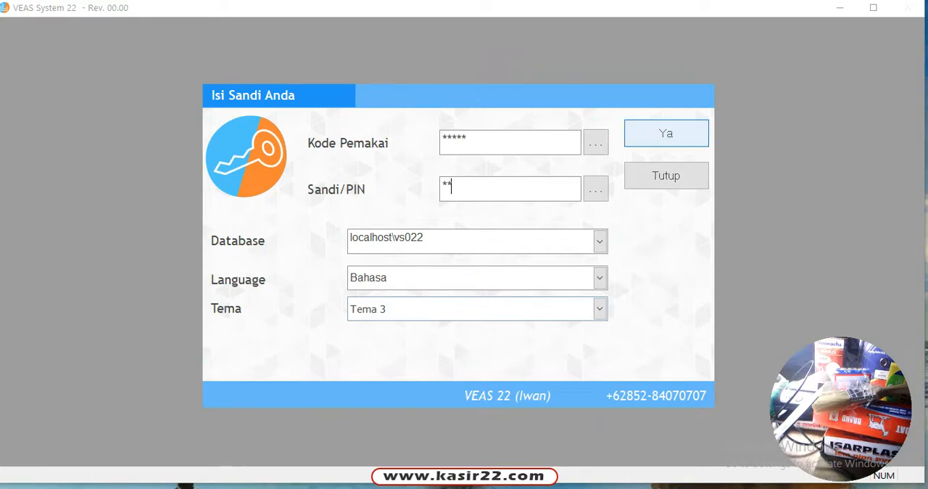
{"action": "key", "text": "Return"}
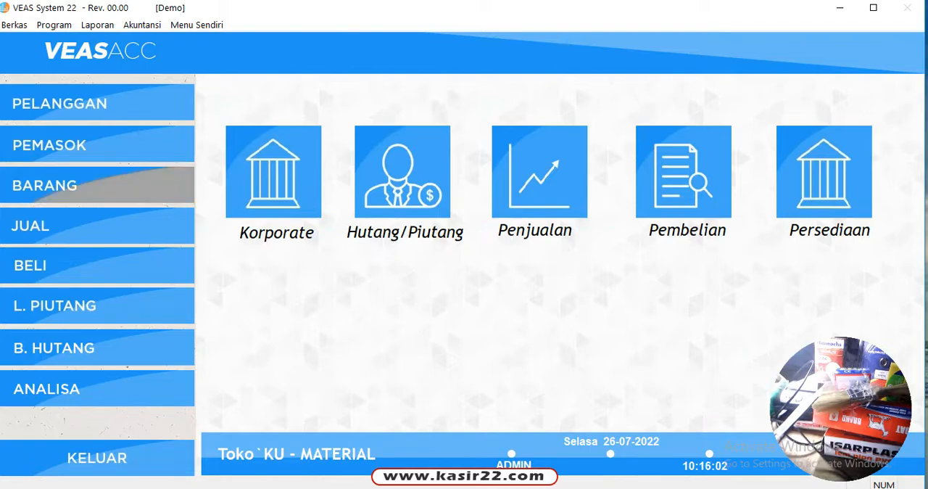
{"action": "left_click", "coordinate": [97, 185]}
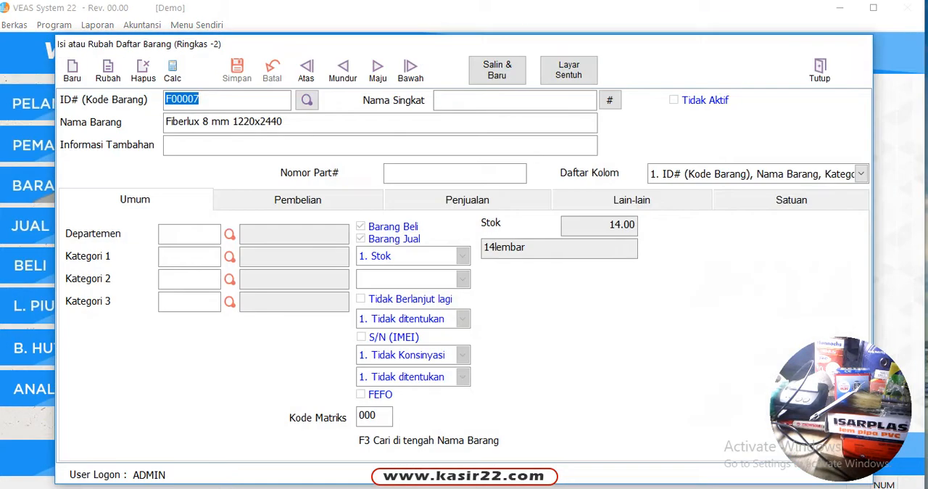
{"action": "left_click", "coordinate": [72, 70]}
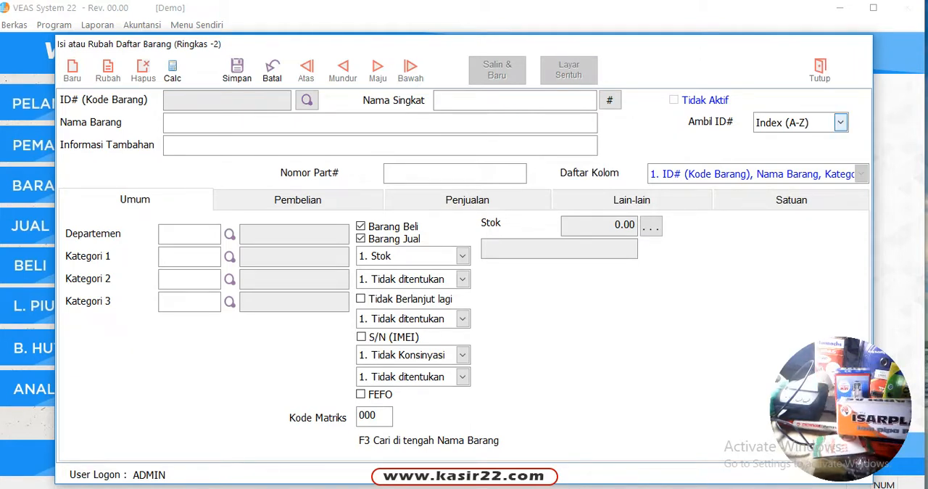
{"action": "left_click", "coordinate": [841, 123]}
{"action": "left_click", "coordinate": [773, 140]}
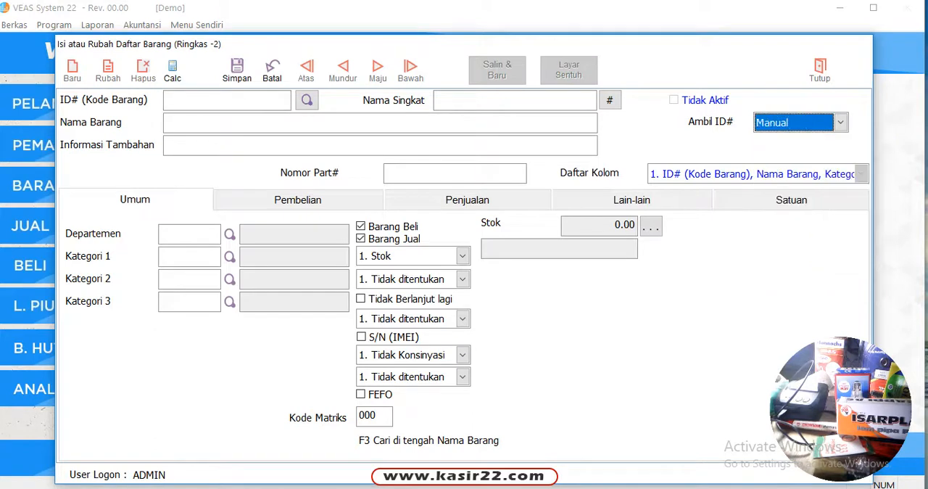
{"action": "left_click", "coordinate": [227, 101]}
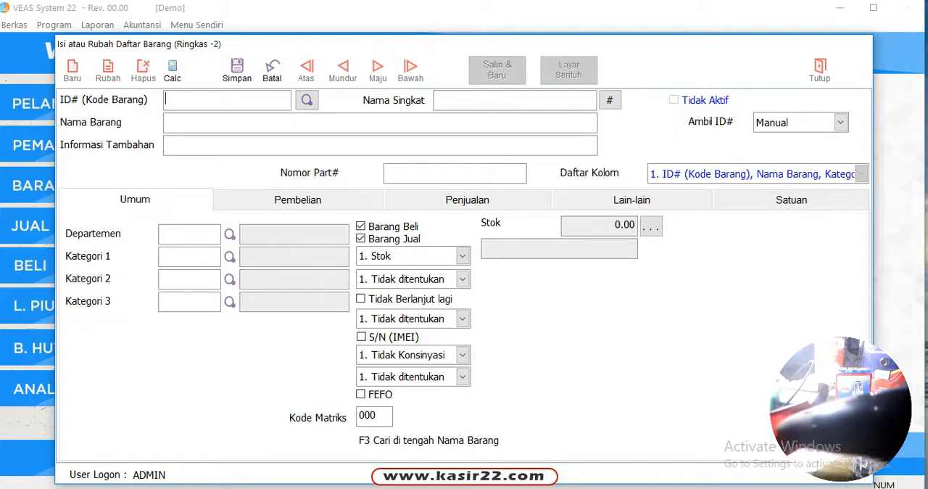
{"action": "type", "text": "8997018959999"}
{"action": "key", "text": "Return"}
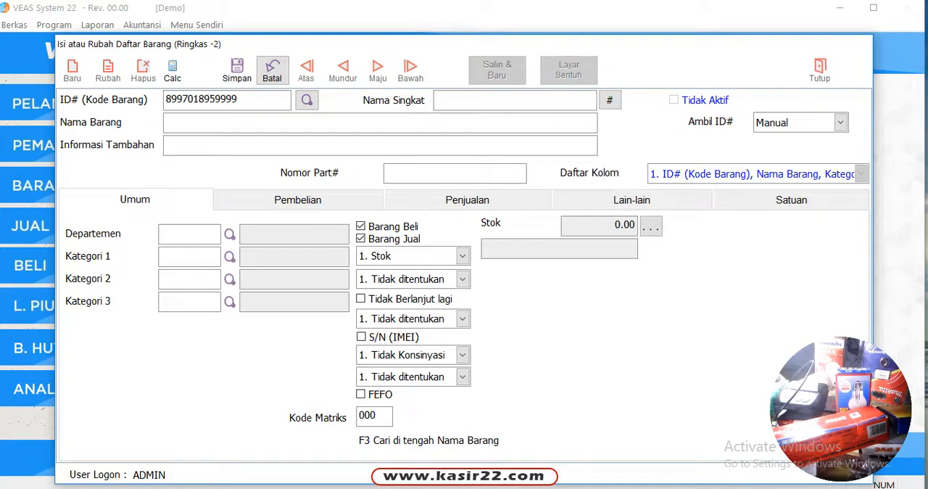
{"action": "left_click", "coordinate": [272, 70]}
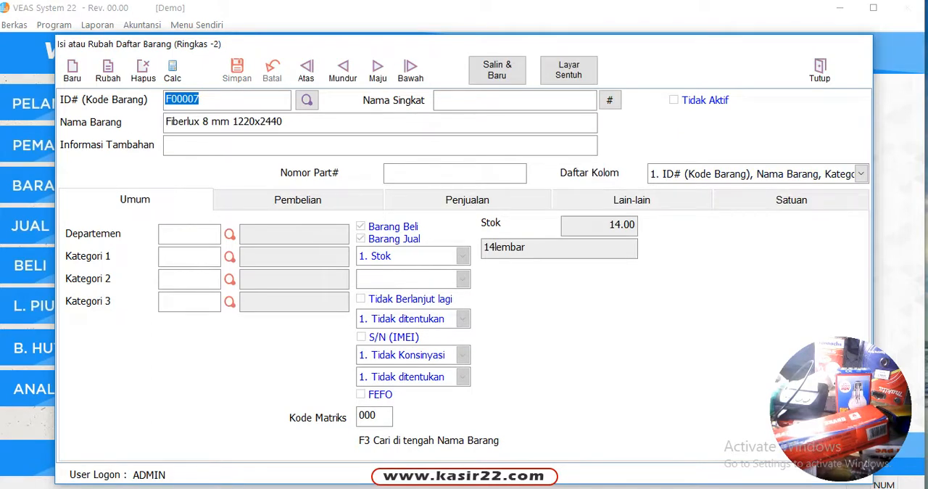
{"action": "left_click", "coordinate": [72, 70]}
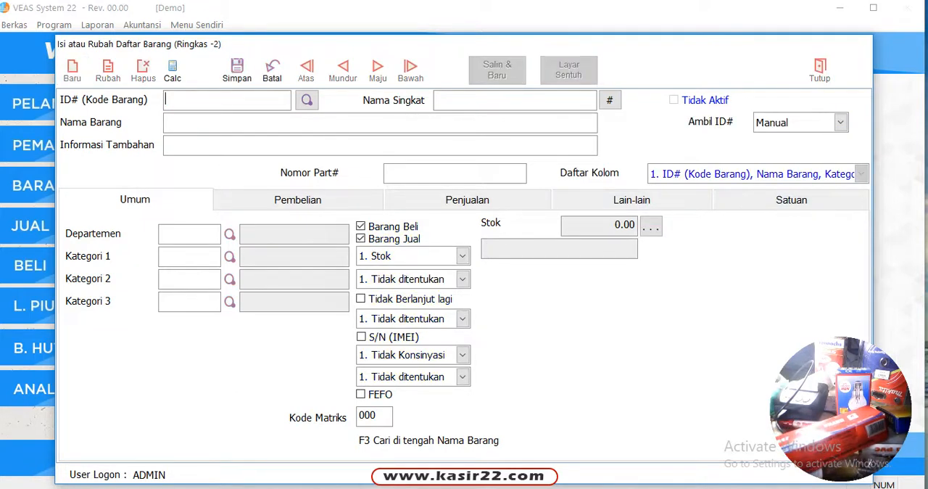
{"action": "left_click", "coordinate": [272, 70]}
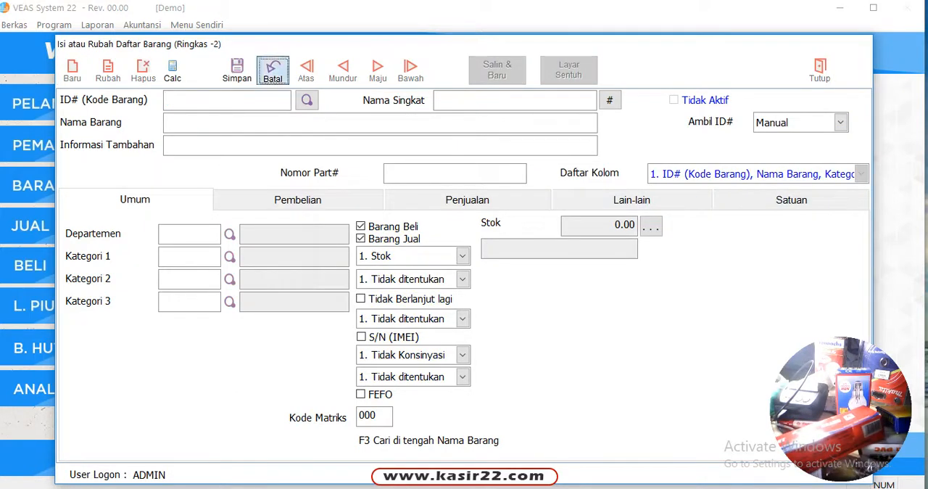
{"action": "left_click", "coordinate": [820, 70]}
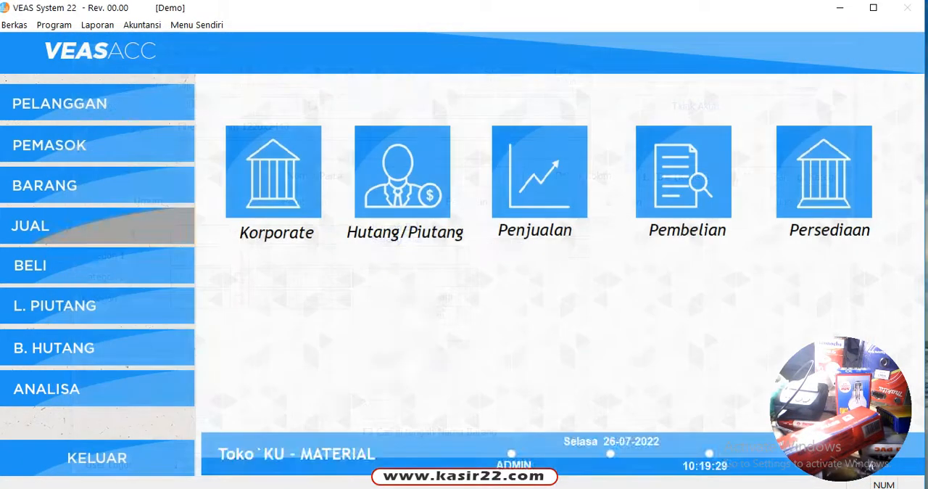
Open the item master form and start a new item named PIPA PVC 1 INC with an Index (A-Z) ID
{"action": "left_click", "coordinate": [98, 186]}
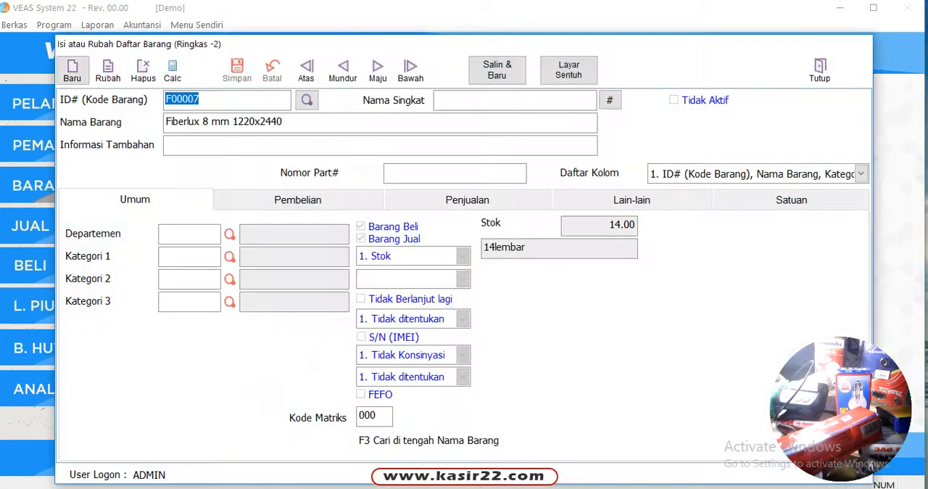
{"action": "left_click", "coordinate": [71, 71]}
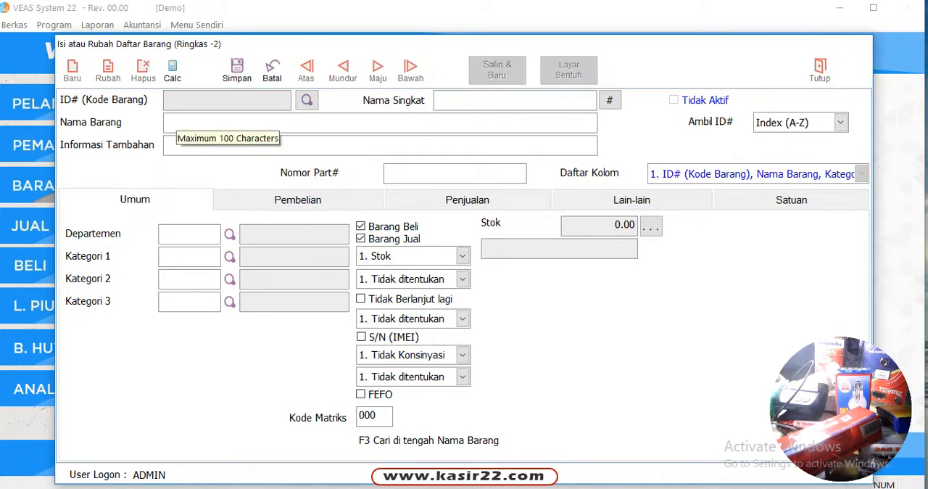
{"action": "left_click", "coordinate": [182, 122]}
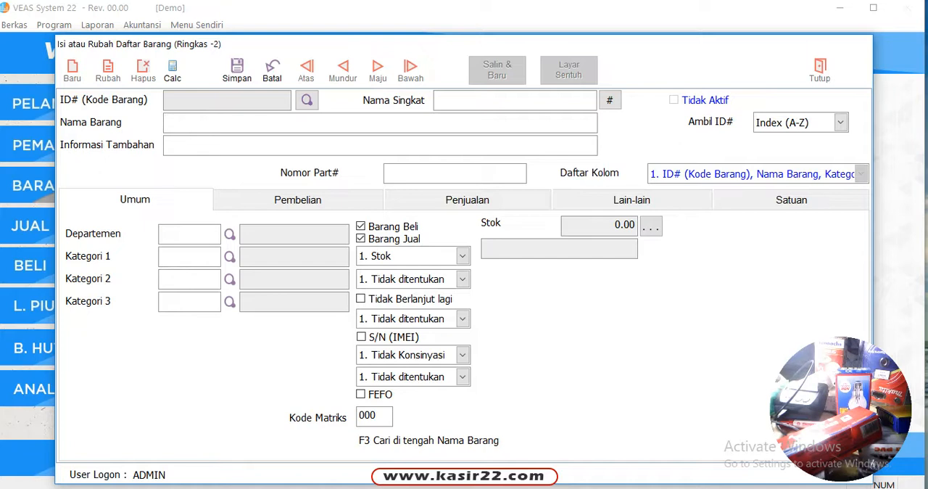
{"action": "key", "text": "Caps_Lock"}
{"action": "type", "text": "PIPA PVC 1 INC"}
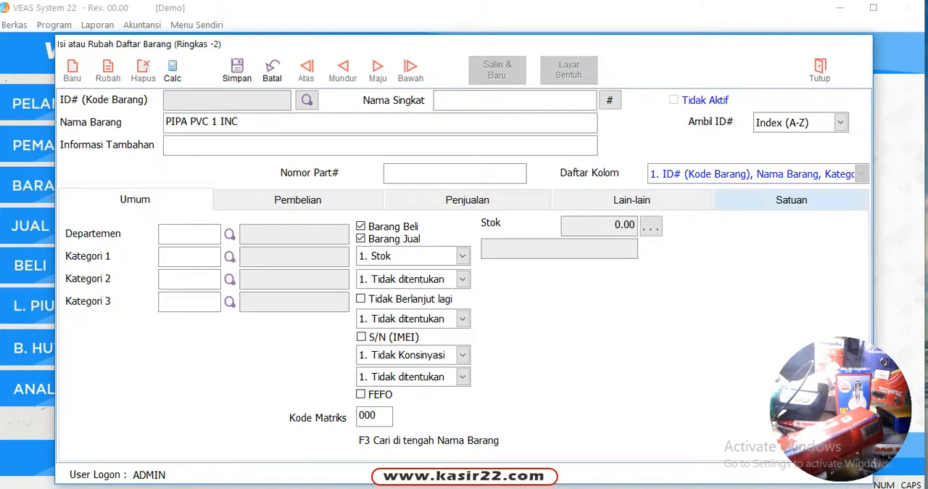
Set the first unit to PCS with selling price 15000 and purchase price 13000, and save the item
{"action": "left_click", "coordinate": [791, 199]}
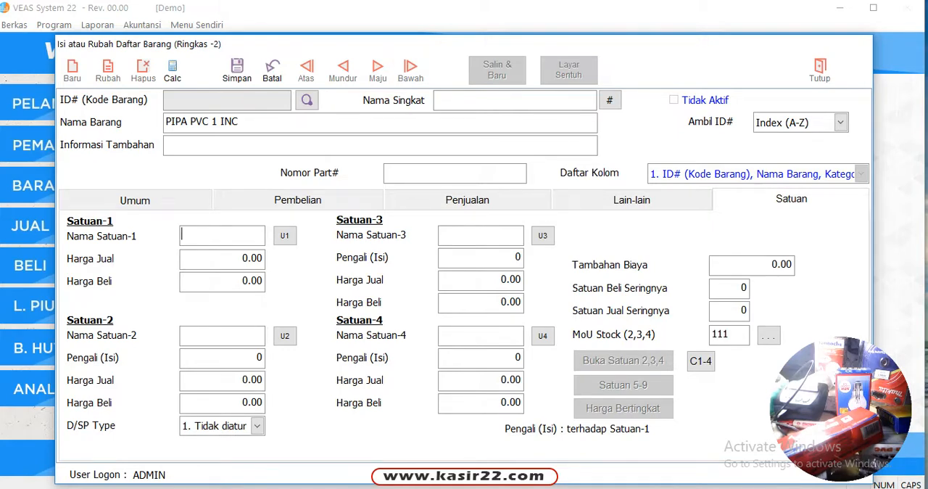
{"action": "type", "text": "PCS"}
{"action": "key", "text": "Return"}
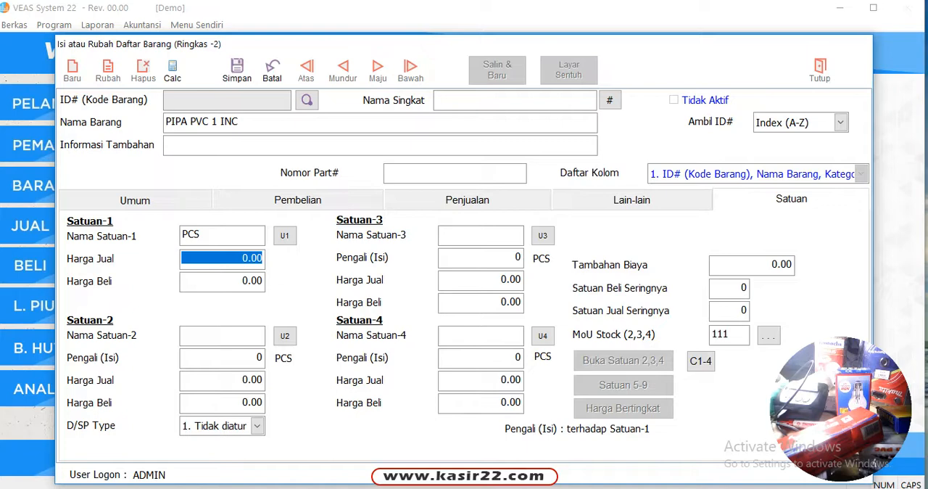
{"action": "type", "text": "15000"}
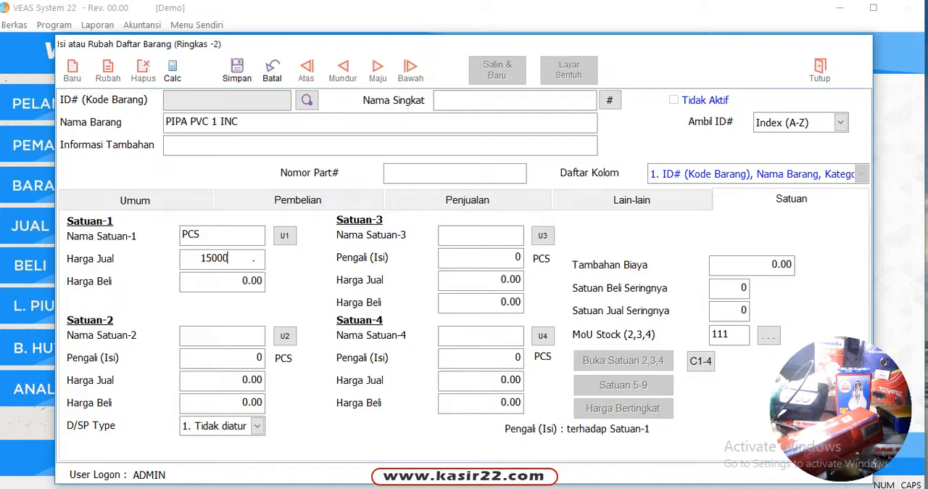
{"action": "key", "text": "Return"}
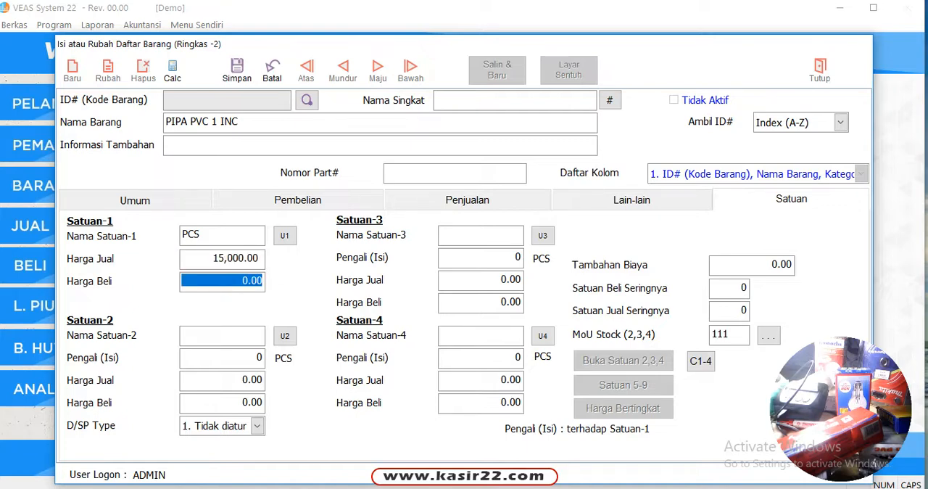
{"action": "type", "text": "13000"}
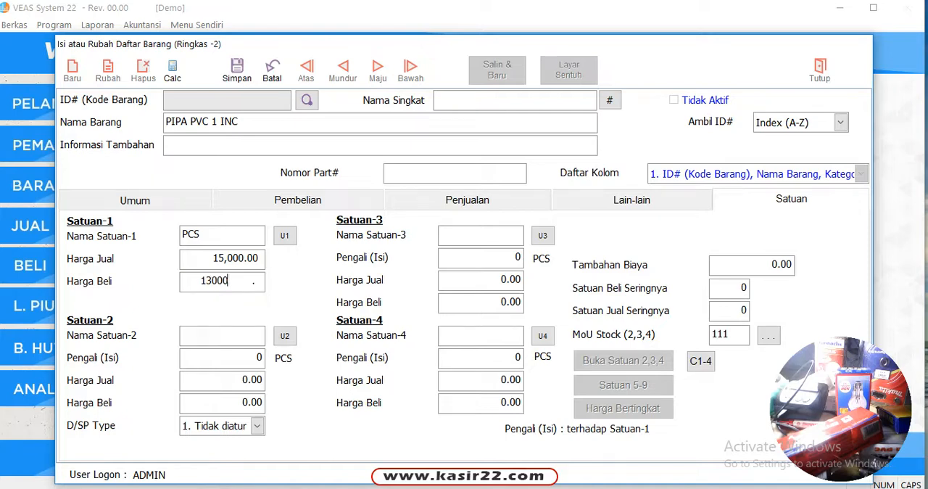
{"action": "key", "text": "Return"}
{"action": "left_click", "coordinate": [237, 70]}
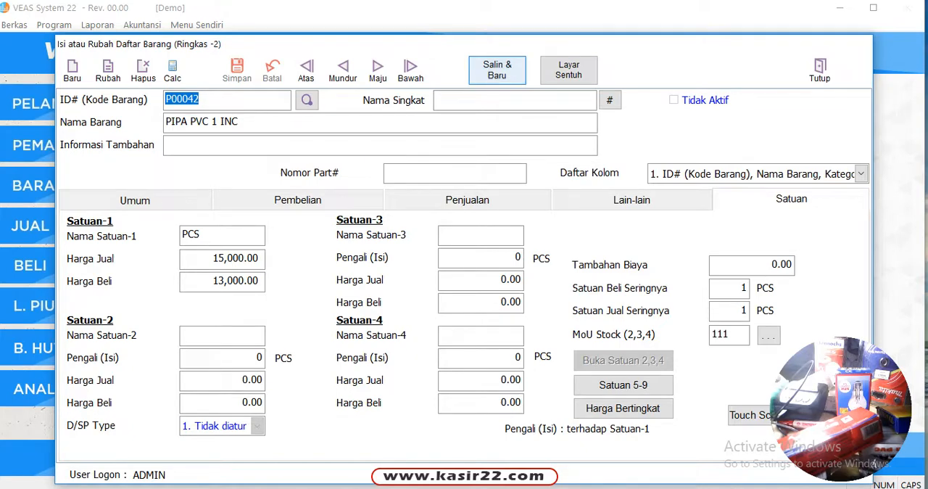
Copy the saved pipe item into a new record and name it PIPA PVC 1 INC (LAMA)
{"action": "left_click", "coordinate": [497, 70]}
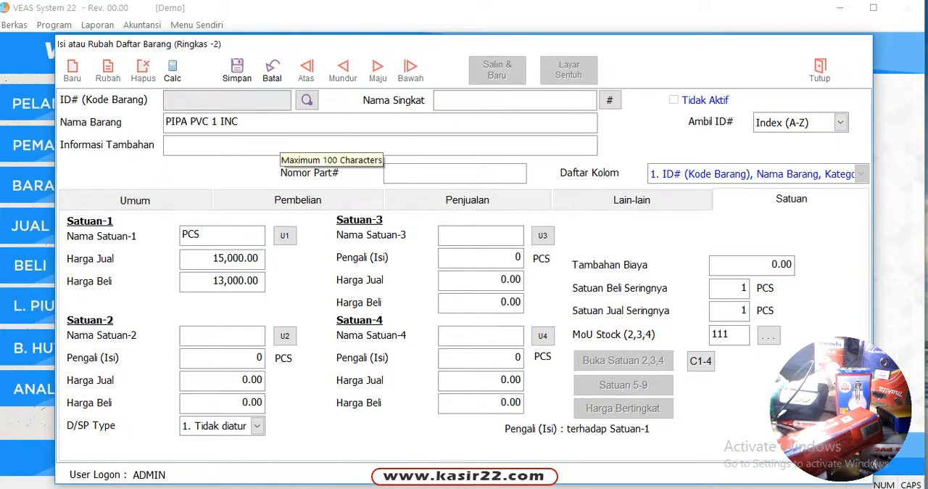
{"action": "left_click", "coordinate": [251, 121]}
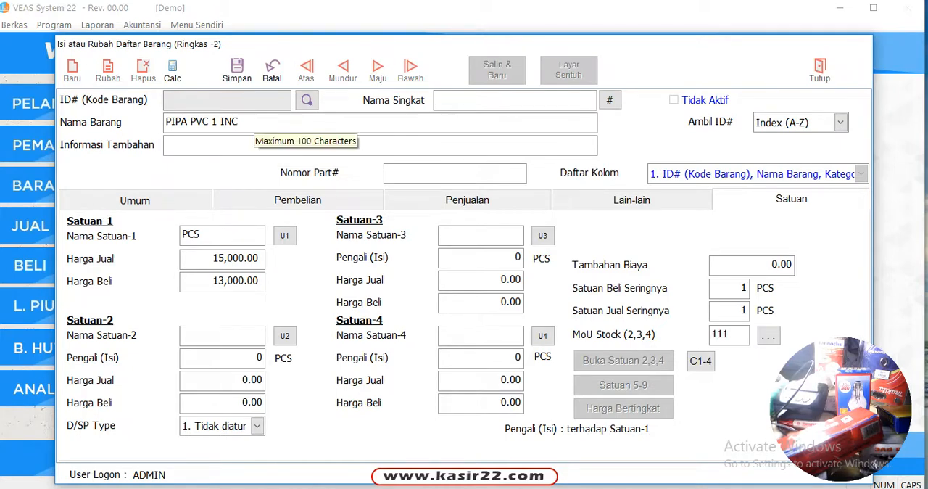
{"action": "type", "text": "LOCAL"}
{"action": "key", "text": "Tab"}
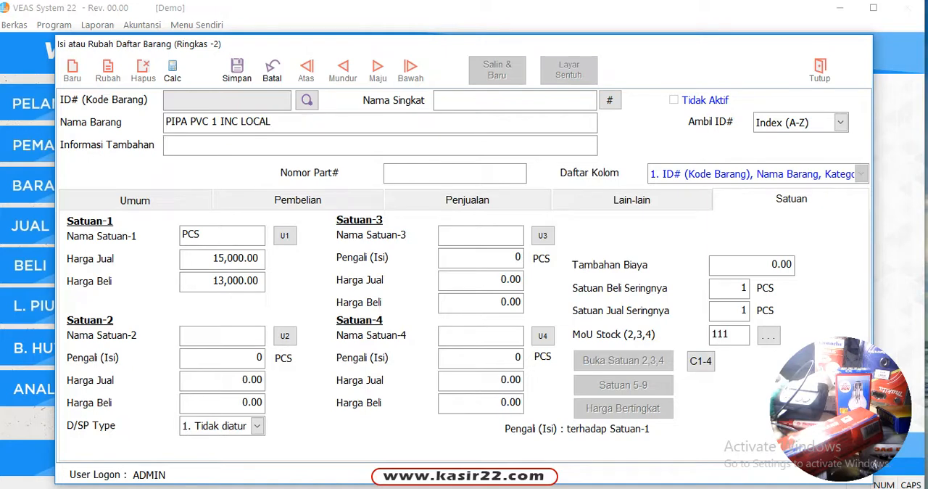
{"action": "left_click_drag", "start_coordinate": [240, 122], "coordinate": [300, 122]}
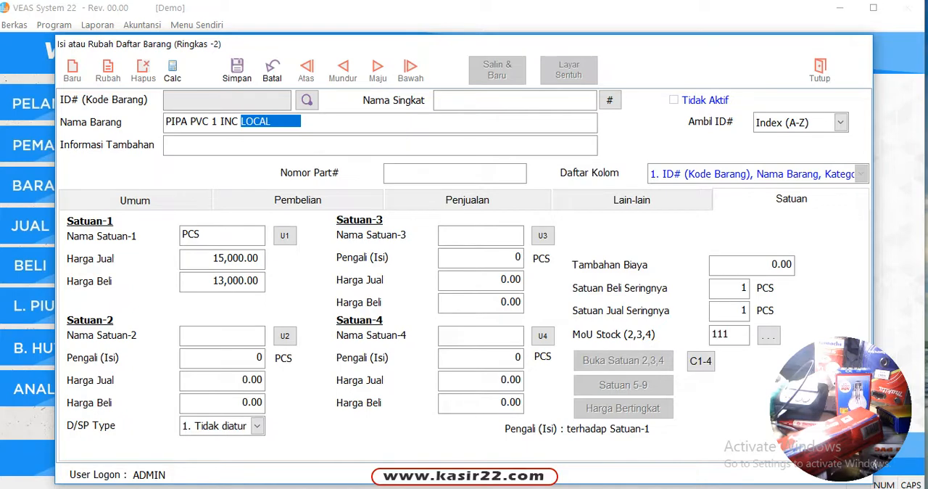
{"action": "type", "text": "(LAMA"}
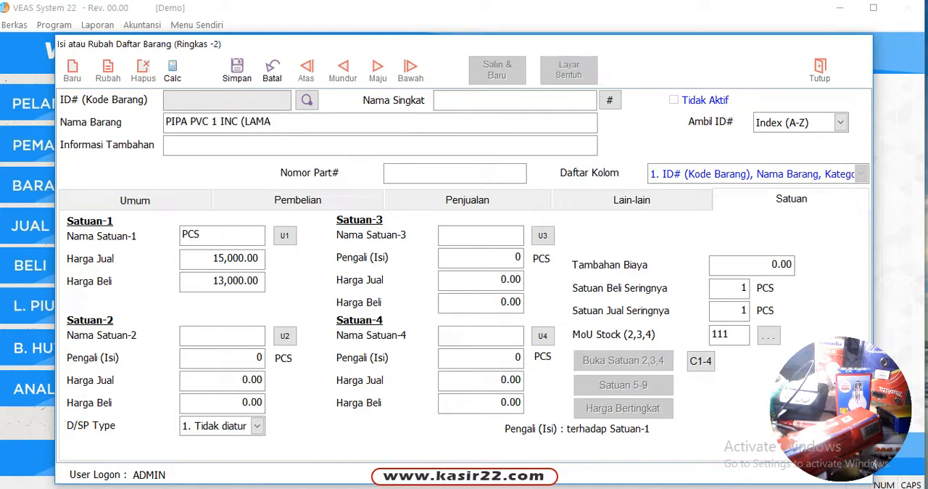
{"action": "type", "text": ")"}
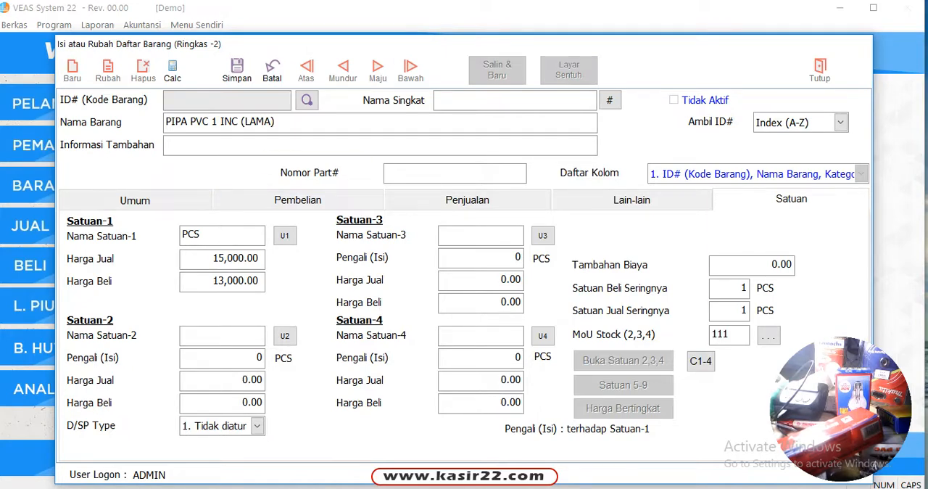
Set the copied item's first-unit selling price to 14000 and save the record
{"action": "left_click", "coordinate": [237, 259]}
{"action": "type", "text": "14000"}
{"action": "key", "text": "Tab"}
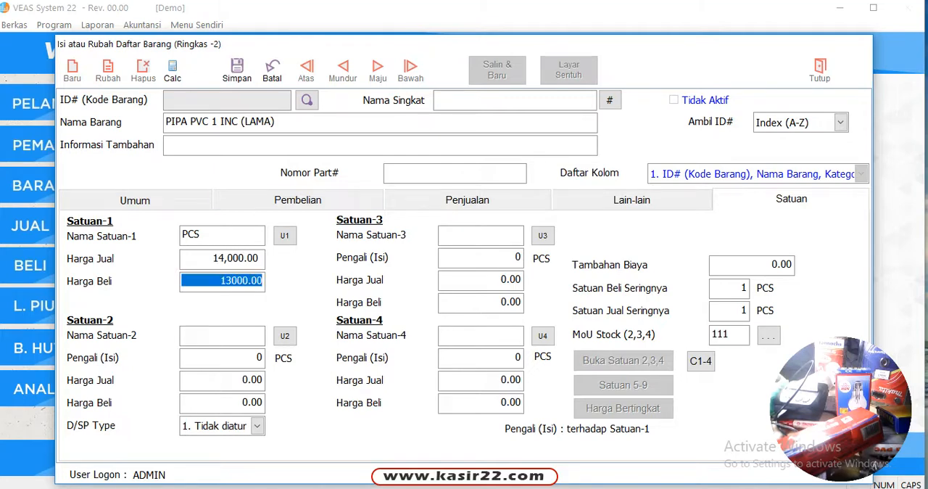
{"action": "left_click", "coordinate": [237, 71]}
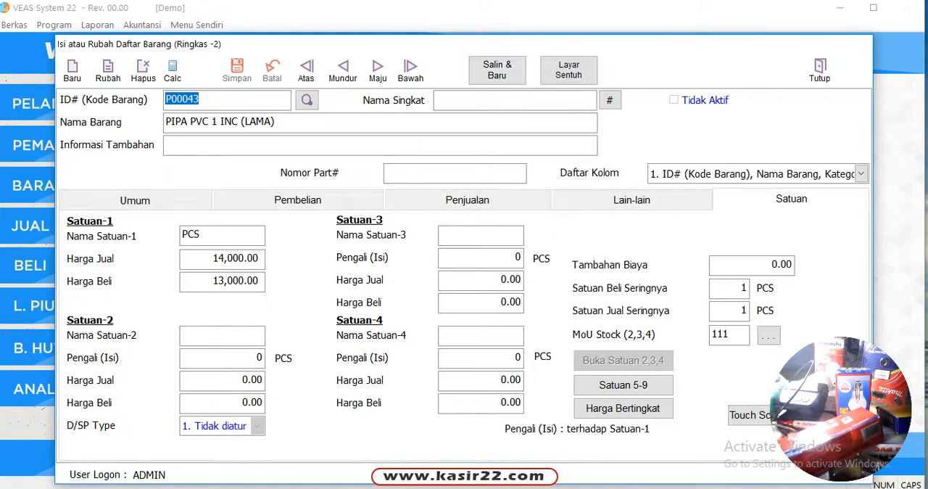
Create another new item record named SEMENT TIGA RODA
{"action": "left_click", "coordinate": [72, 70]}
{"action": "left_click", "coordinate": [174, 121]}
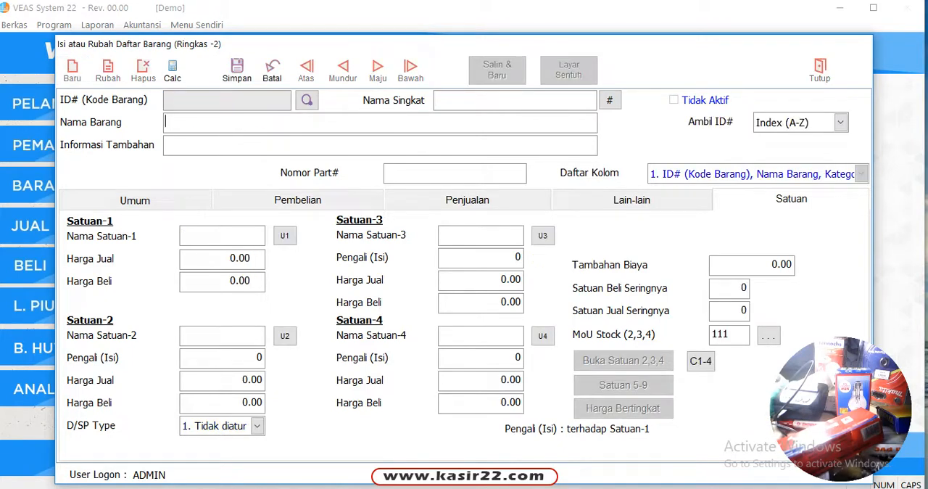
{"action": "type", "text": "SEMENT TIGA R"}
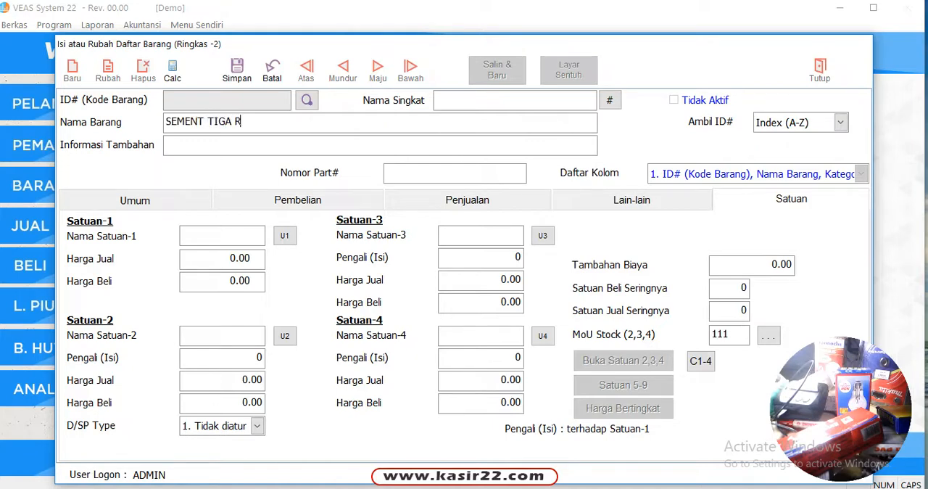
{"action": "type", "text": "ODA"}
{"action": "left_click", "coordinate": [166, 144]}
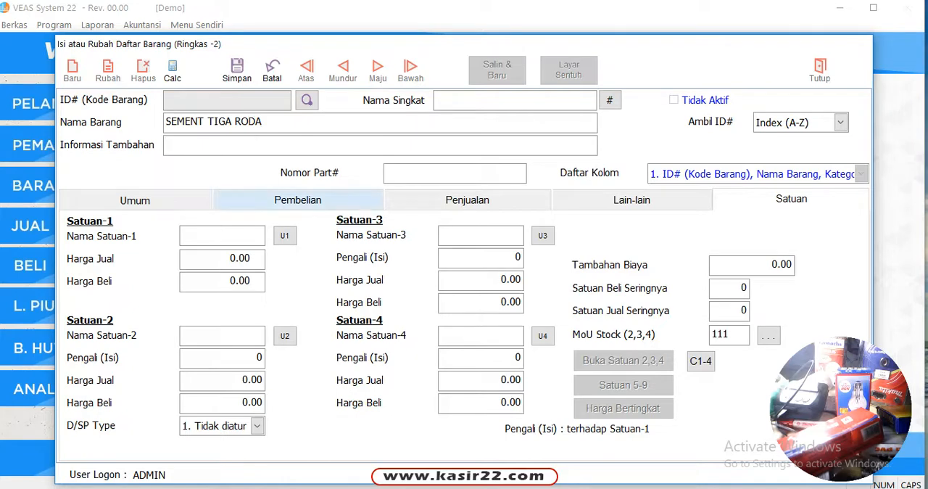
Set the first unit to SAK with selling price 52000 and purchase price 51000, and save the cement item
{"action": "left_click", "coordinate": [216, 235]}
{"action": "type", "text": "SAK"}
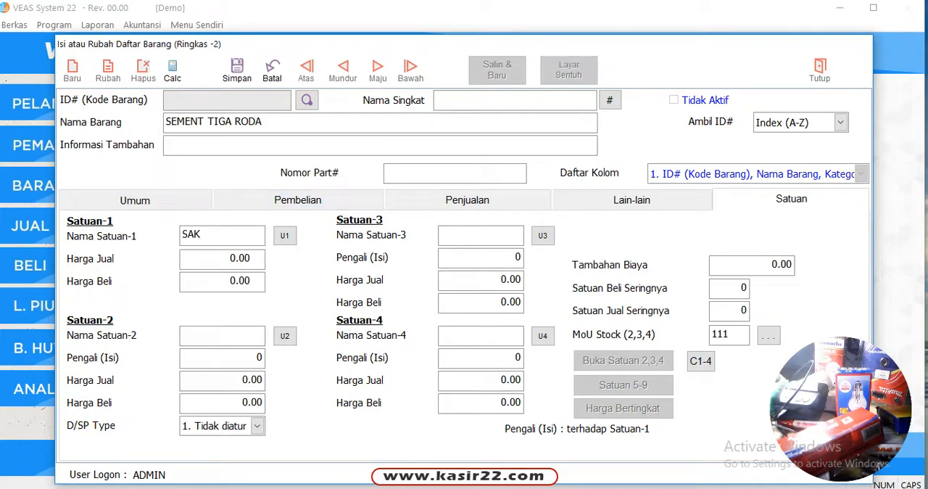
{"action": "key", "text": "Return"}
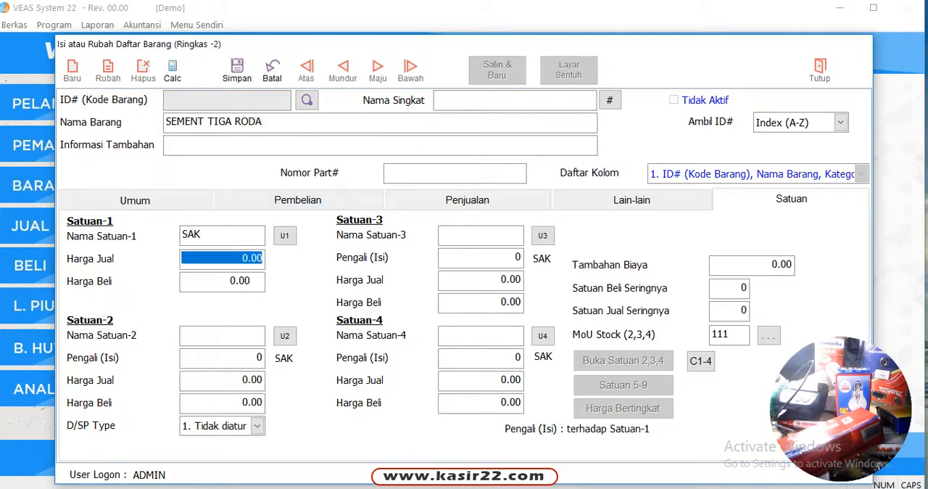
{"action": "type", "text": "52000"}
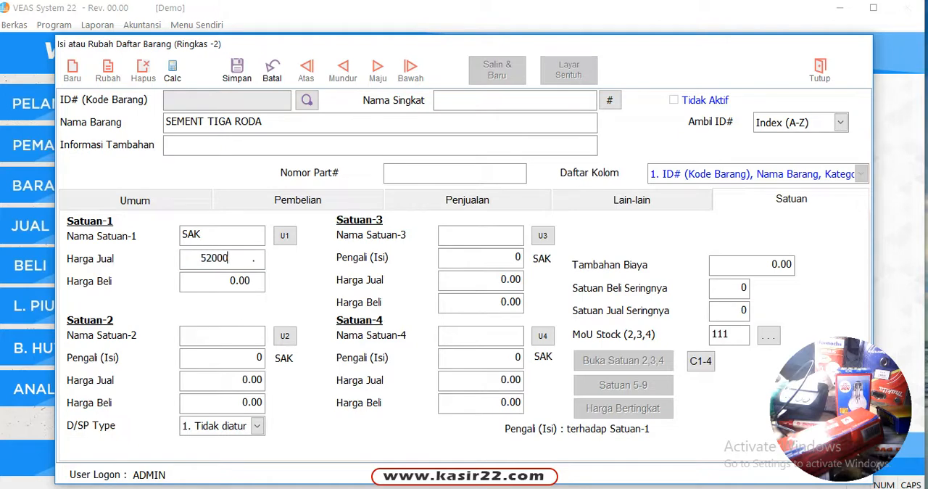
{"action": "key", "text": "Return"}
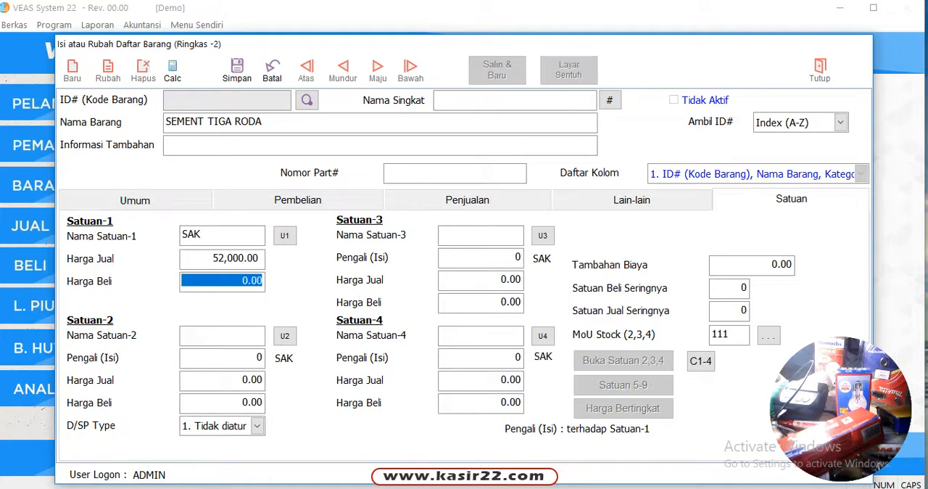
{"action": "type", "text": "51000 ."}
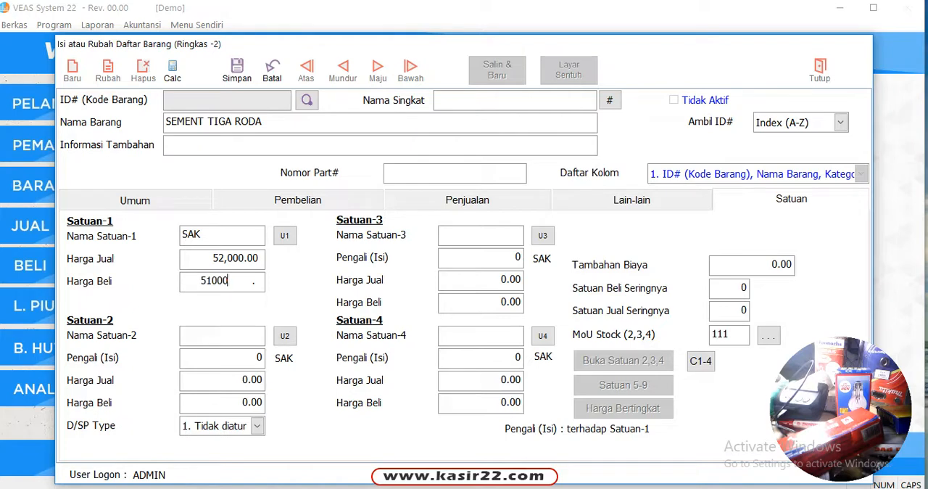
{"action": "key", "text": "Return"}
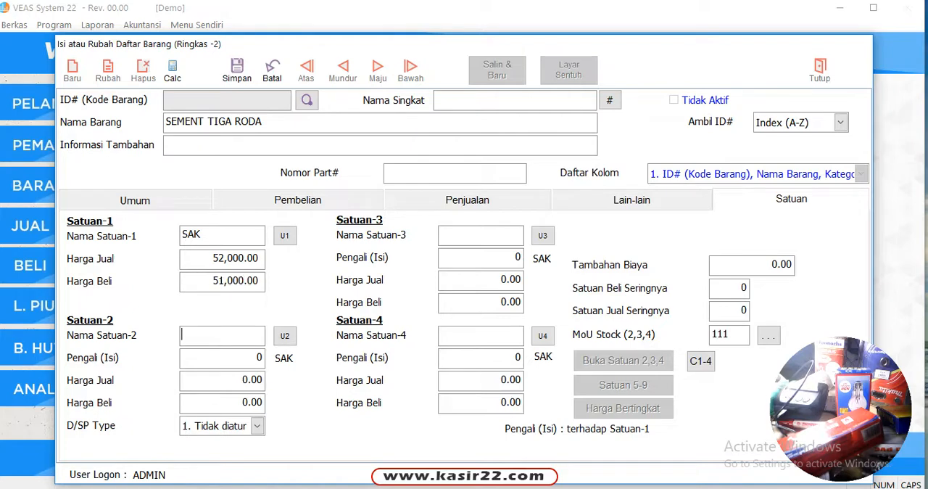
{"action": "key", "text": "Return"}
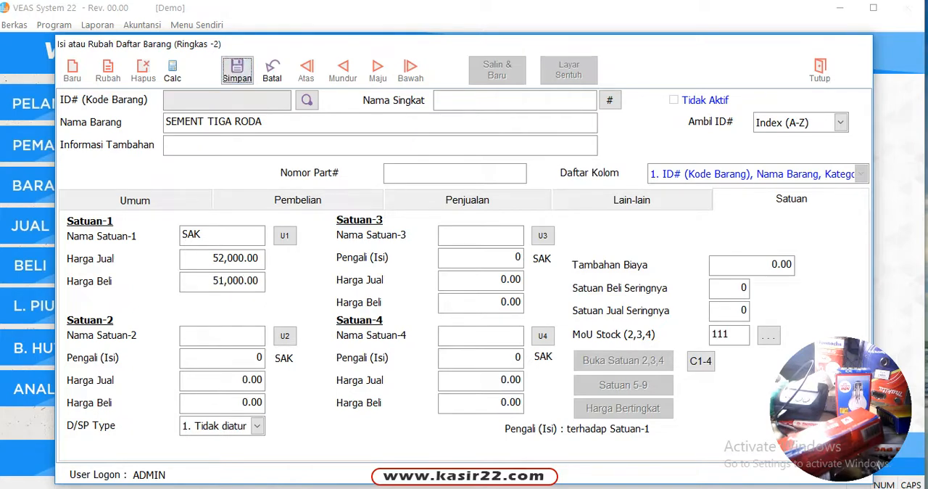
{"action": "key", "text": "Return"}
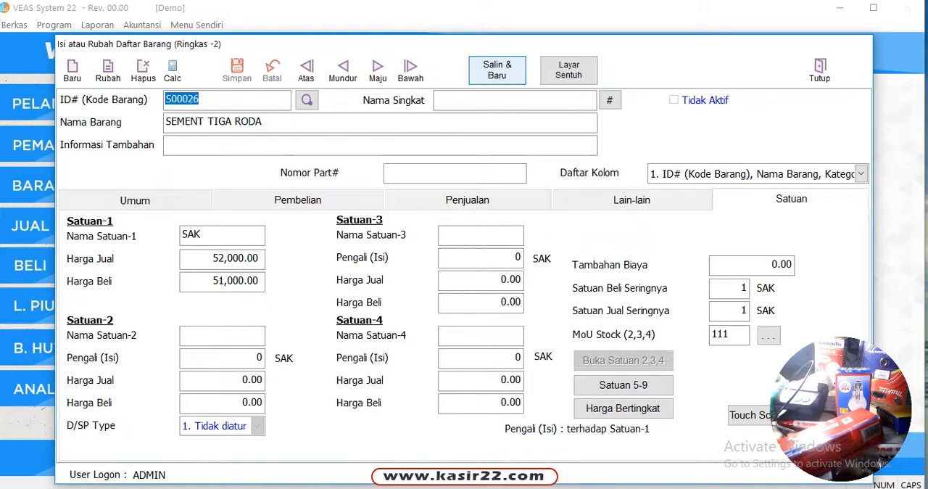
Copy the saved cement item into a new record, name it SEMENT ANDALAS, and save it
{"action": "left_click", "coordinate": [496, 70]}
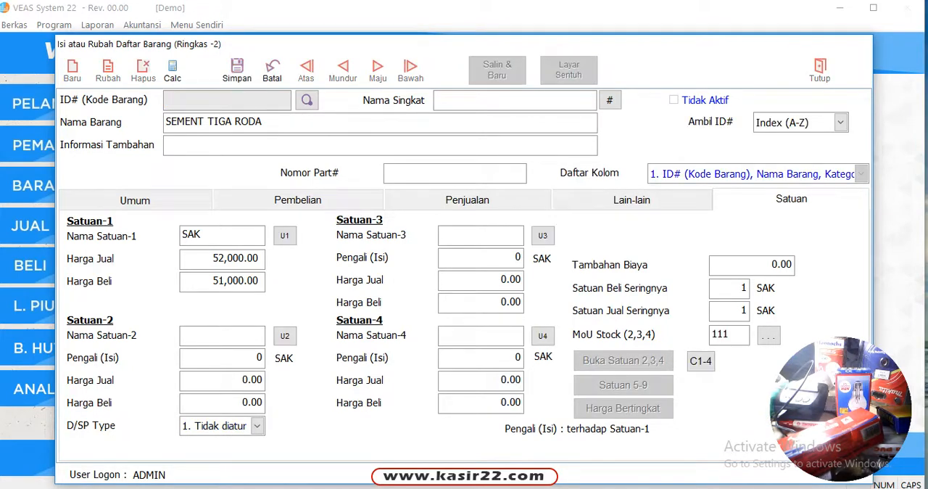
{"action": "left_click_drag", "start_coordinate": [207, 122], "coordinate": [289, 122]}
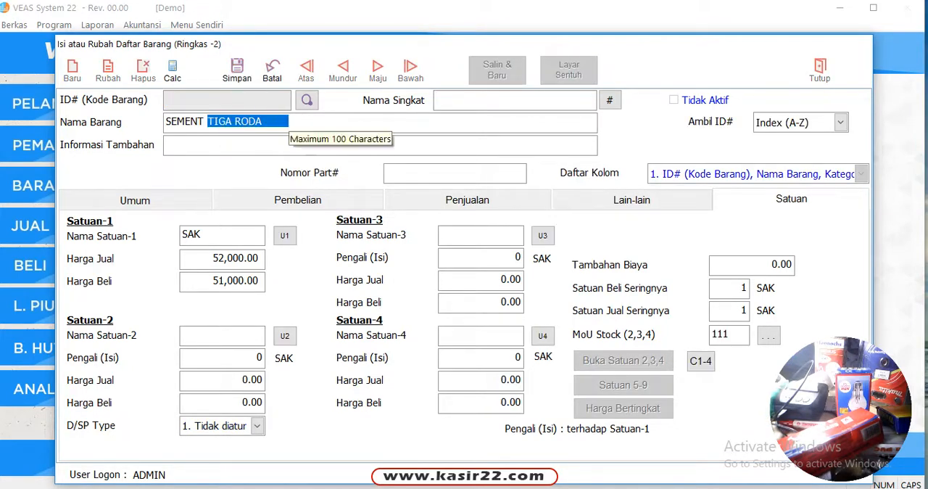
{"action": "type", "text": "AN"}
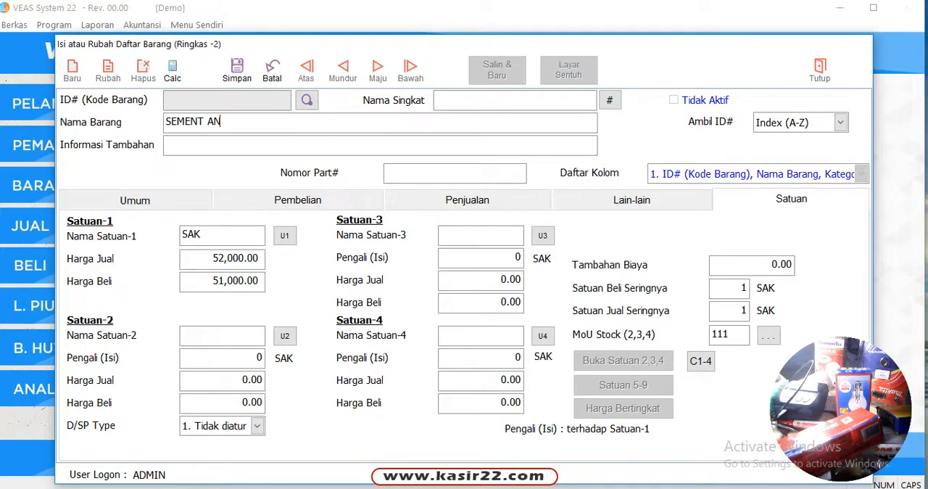
{"action": "type", "text": "DALAS"}
{"action": "key", "text": "Tab"}
{"action": "left_click", "coordinate": [237, 70]}
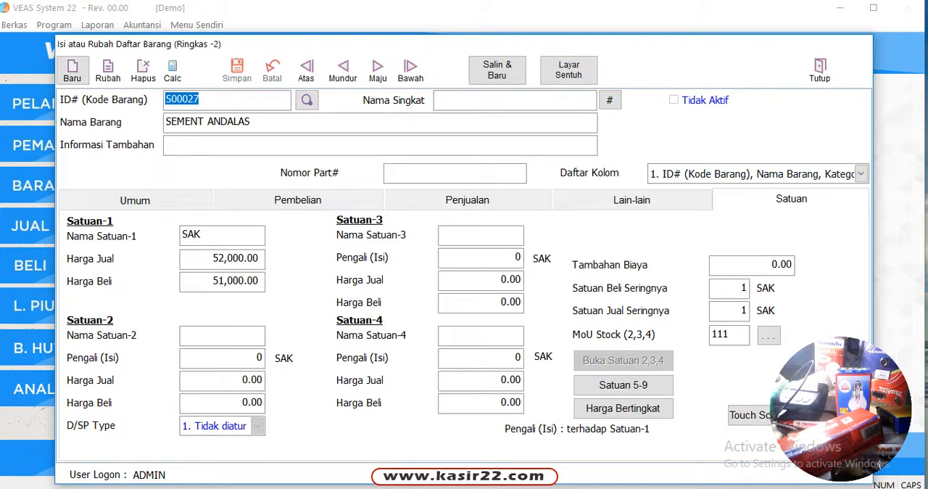
Copy the SEMENT ANDALAS item into a new record and name it SEMENT CIBINONG
{"action": "left_click", "coordinate": [496, 70]}
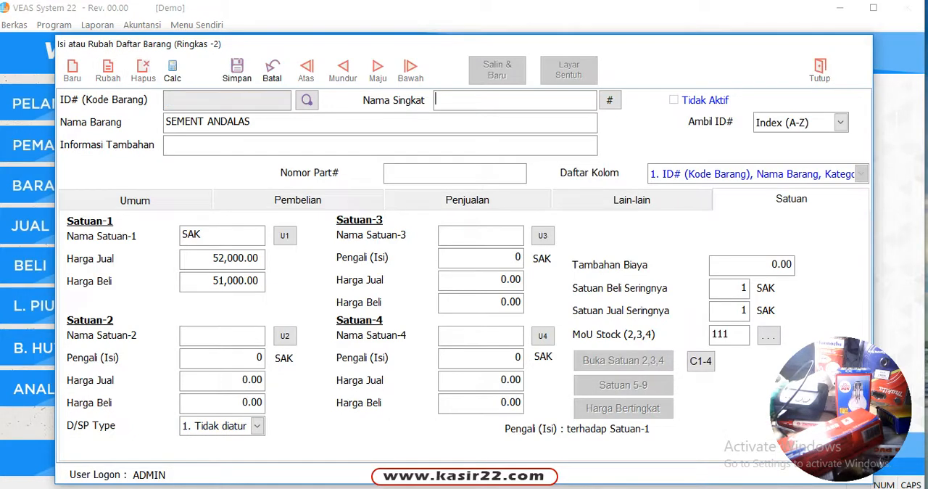
{"action": "left_click_drag", "start_coordinate": [207, 121], "coordinate": [304, 121]}
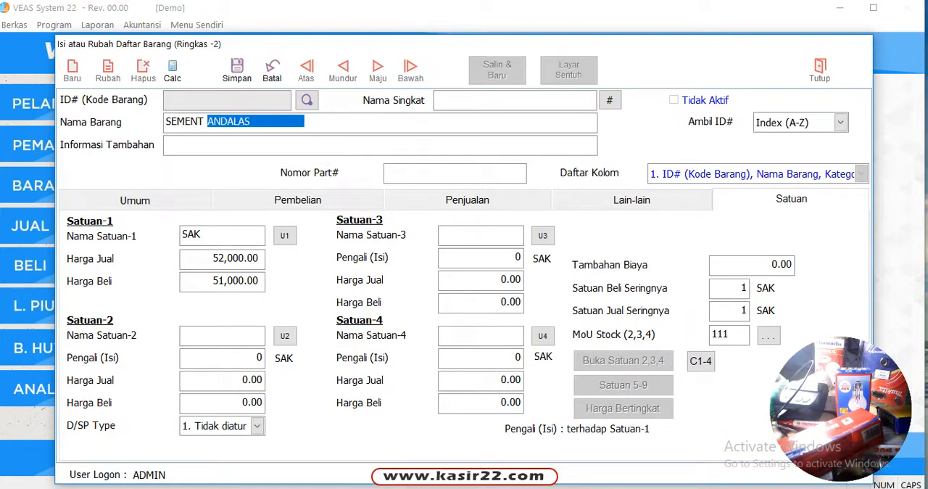
{"action": "type", "text": "CIBI"}
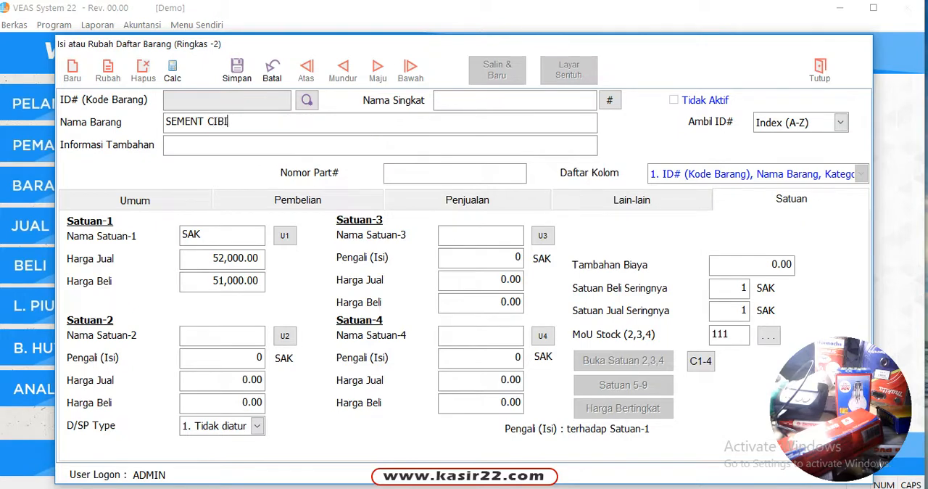
{"action": "type", "text": "NONG"}
{"action": "key", "text": "Return"}
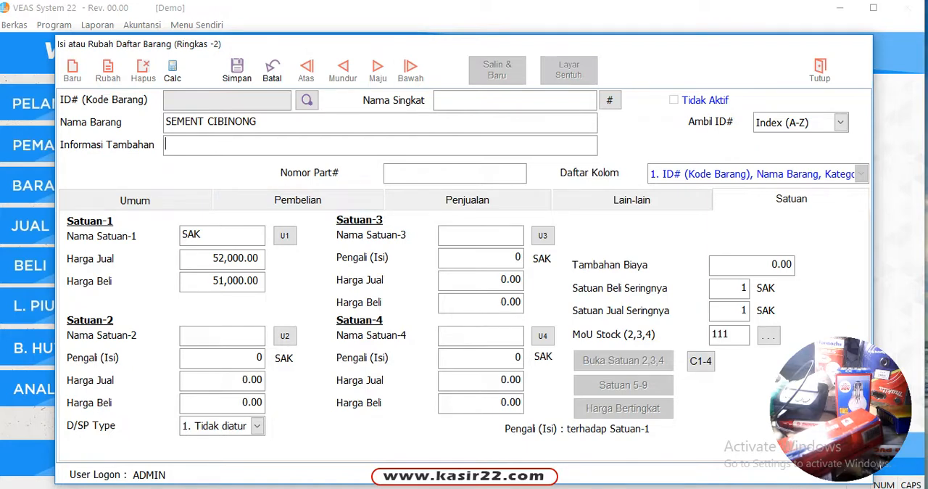
Set the SEMENT CIBINONG first-unit purchase price to 50500 and save the record
{"action": "left_click", "coordinate": [222, 282]}
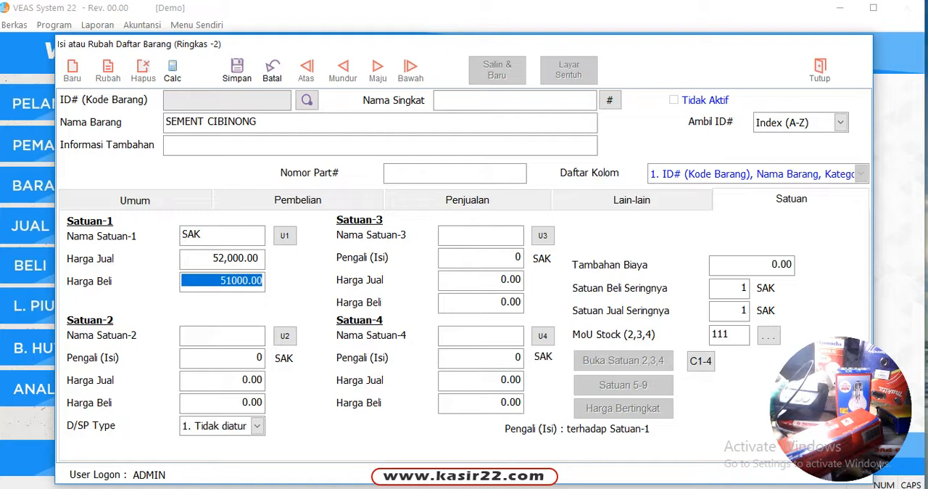
{"action": "type", "text": "50500"}
{"action": "key", "text": "Return"}
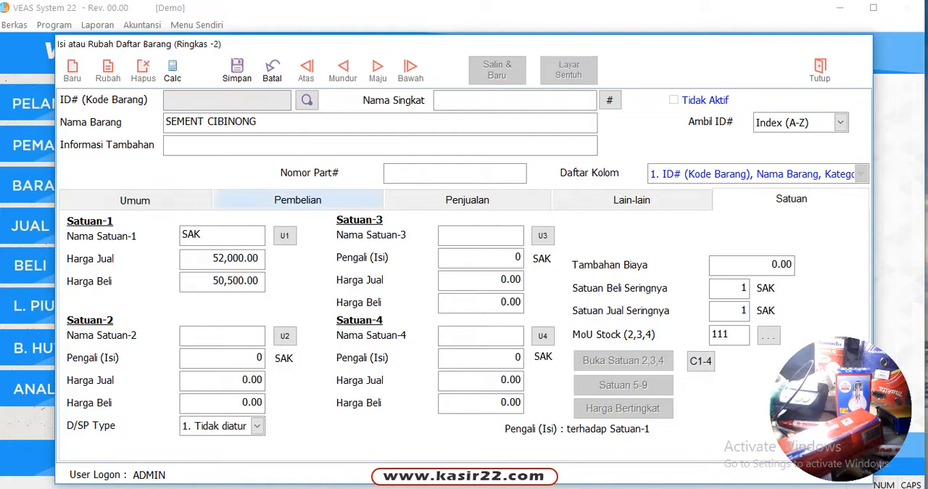
{"action": "left_click", "coordinate": [237, 70]}
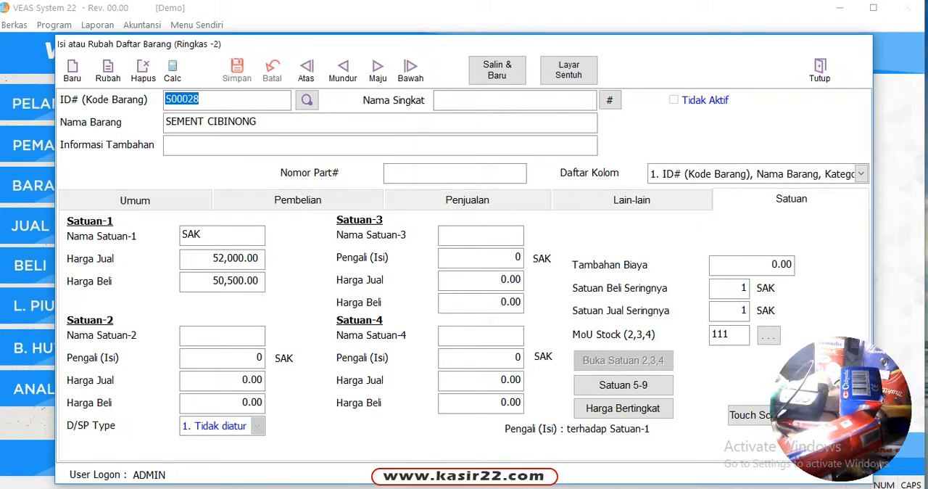
{"action": "left_click", "coordinate": [72, 71]}
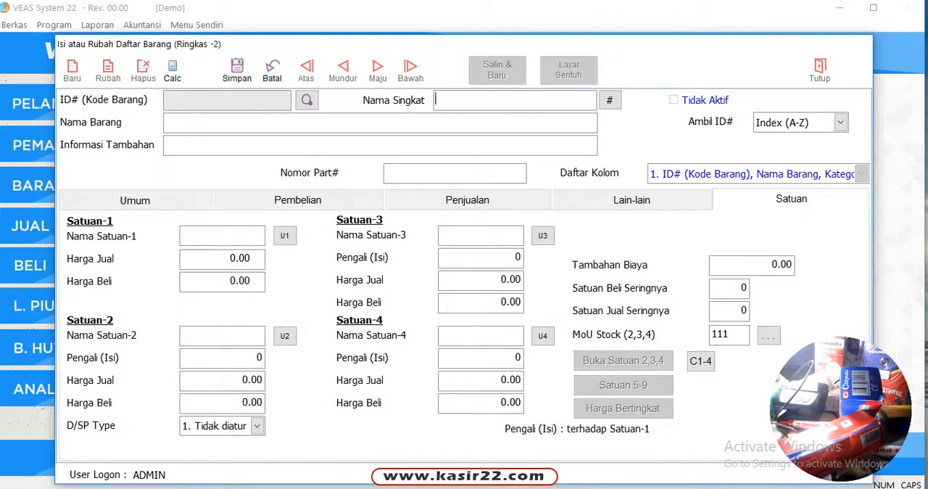
{"action": "left_click", "coordinate": [840, 123]}
{"action": "key", "text": "Return"}
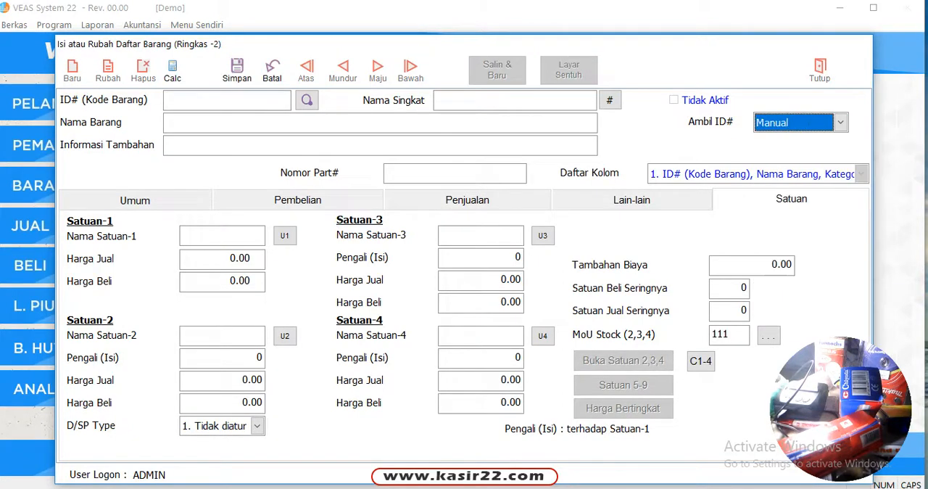
{"action": "left_click", "coordinate": [218, 100]}
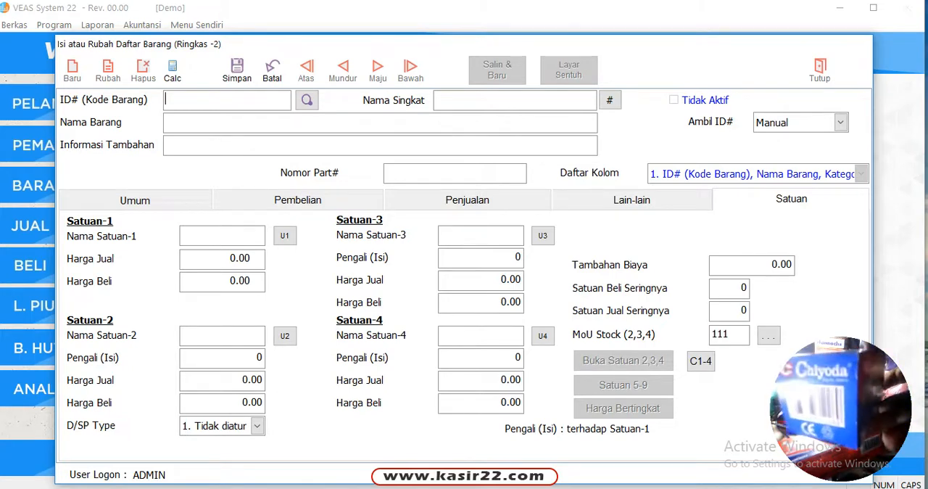
{"action": "type", "text": "8993888712269"}
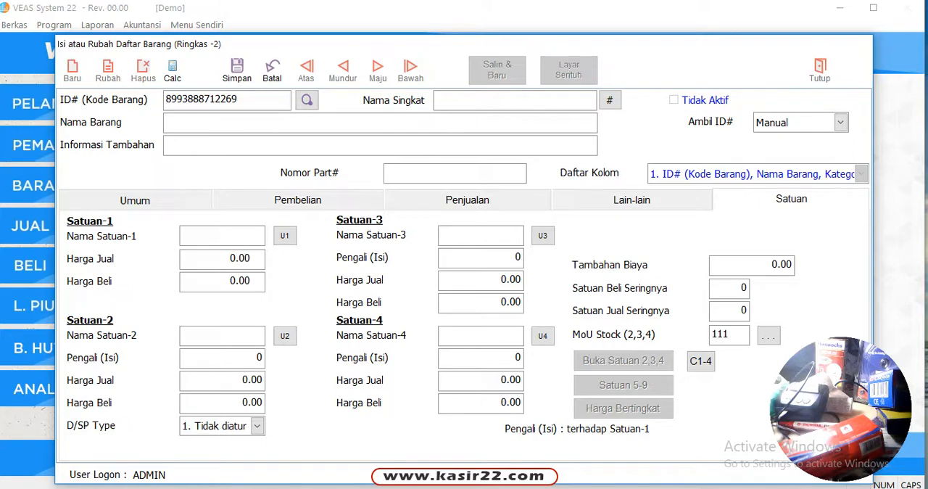
Name the barcoded item Chiyoda 55
{"action": "key", "text": "Caps_Lock"}
{"action": "type", "text": "V"}
{"action": "key", "text": "BackSpace"}
{"action": "type", "text": "Chiyoda"}
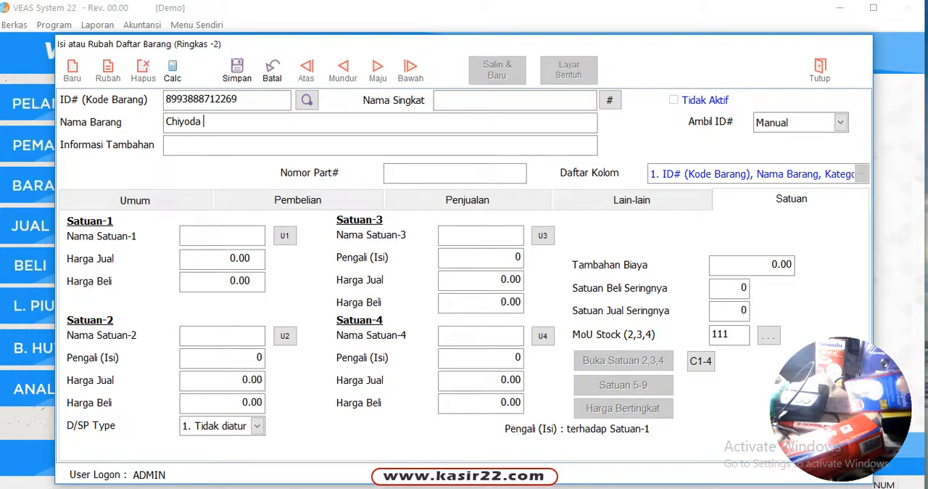
{"action": "type", "text": "55"}
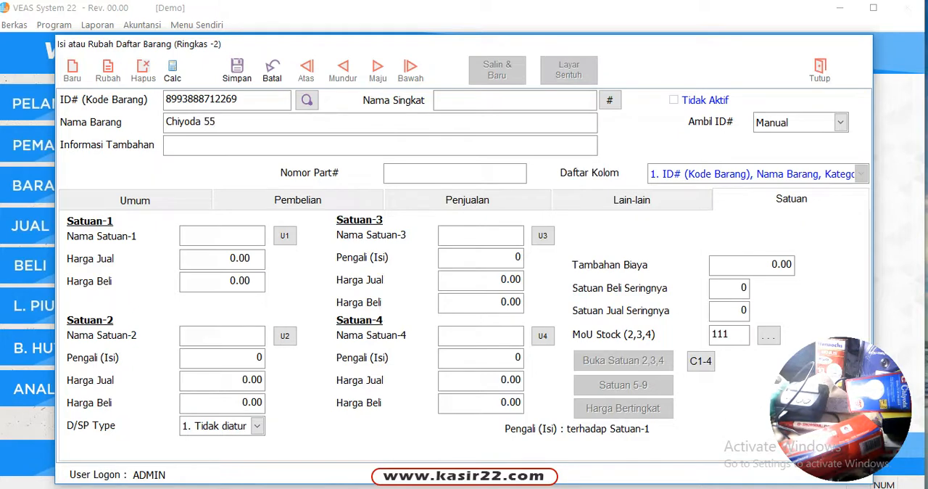
{"action": "type", "text": "pcs"}
Set the Chiyoda 55 item's first unit name to PCS in capital letters
{"action": "key", "text": "BackSpace"}
{"action": "key", "text": "BackSpace"}
{"action": "key", "text": "BackSpace"}
{"action": "key", "text": "Caps_Lock"}
{"action": "type", "text": "PCS"}
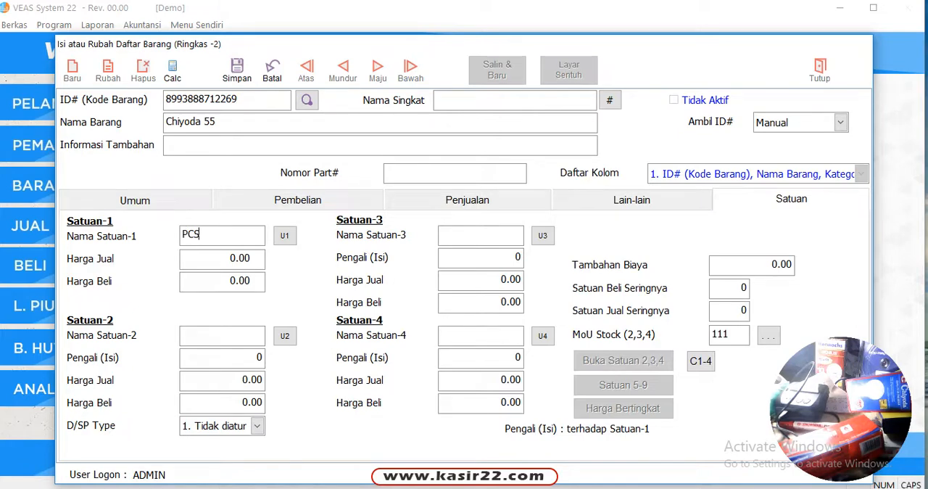
{"action": "key", "text": "Return"}
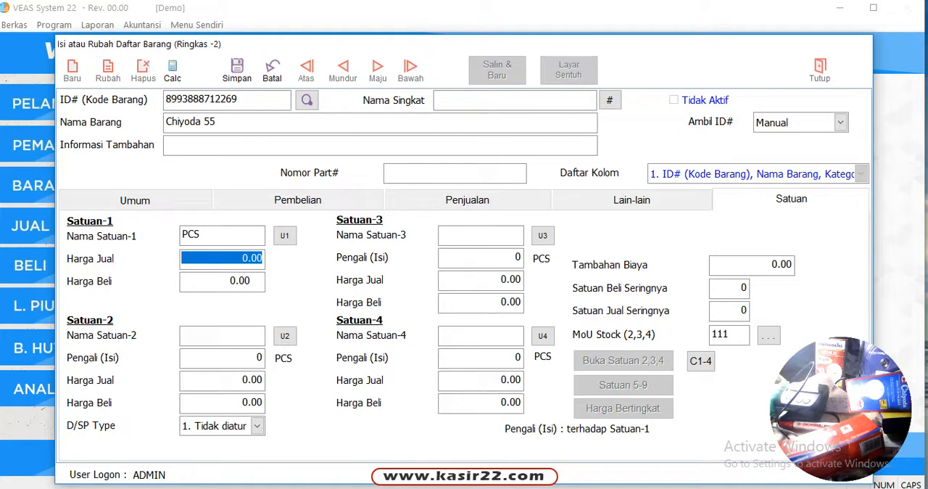
Set the first-unit selling price to 25000 and purchase price to 23000, leave the second unit empty, and save the item
{"action": "type", "text": "25000"}
{"action": "key", "text": "Return"}
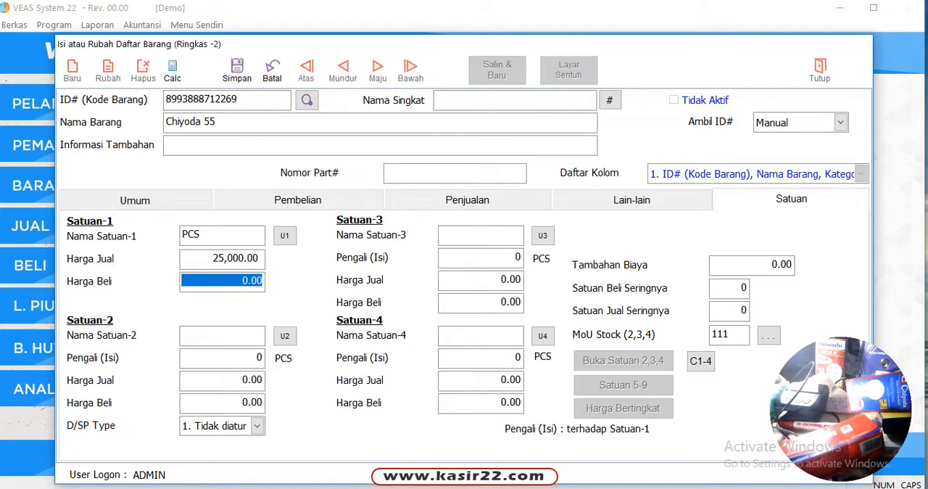
{"action": "type", "text": "23000 ."}
{"action": "key", "text": "Return"}
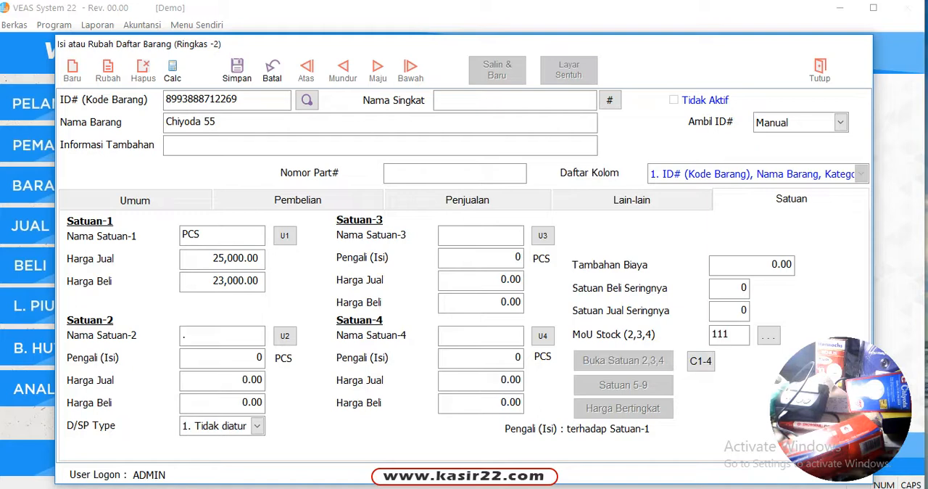
{"action": "key", "text": "BackSpace"}
{"action": "key", "text": "Return"}
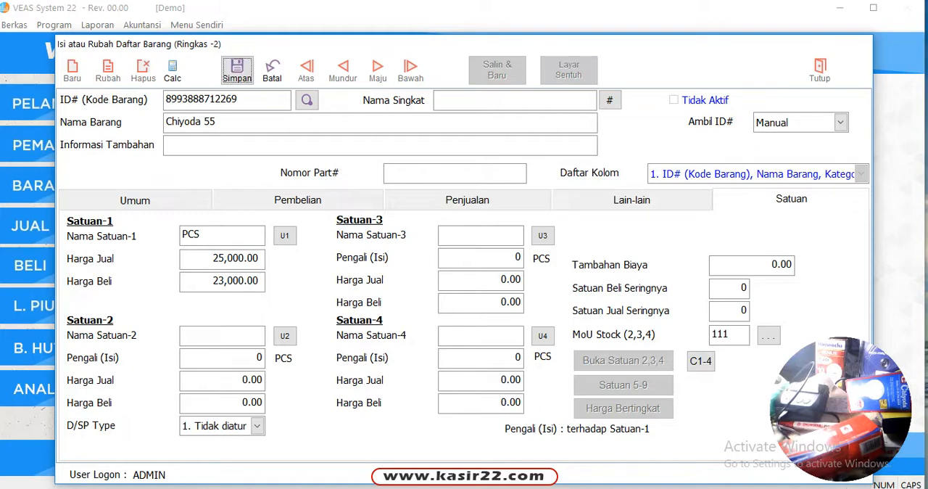
{"action": "key", "text": "Return"}
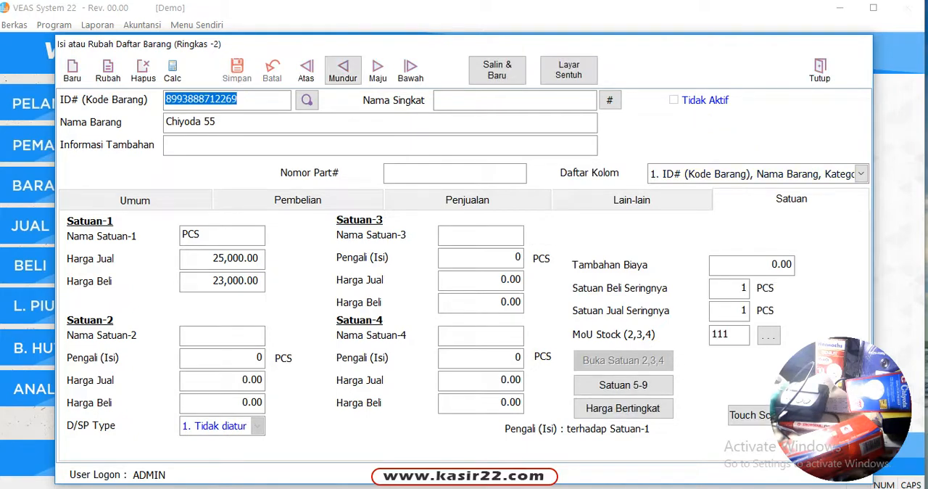
Rename the Chiyoda 55 item to Chiyoda 55 LAMP and save the change
{"action": "left_click", "coordinate": [343, 70]}
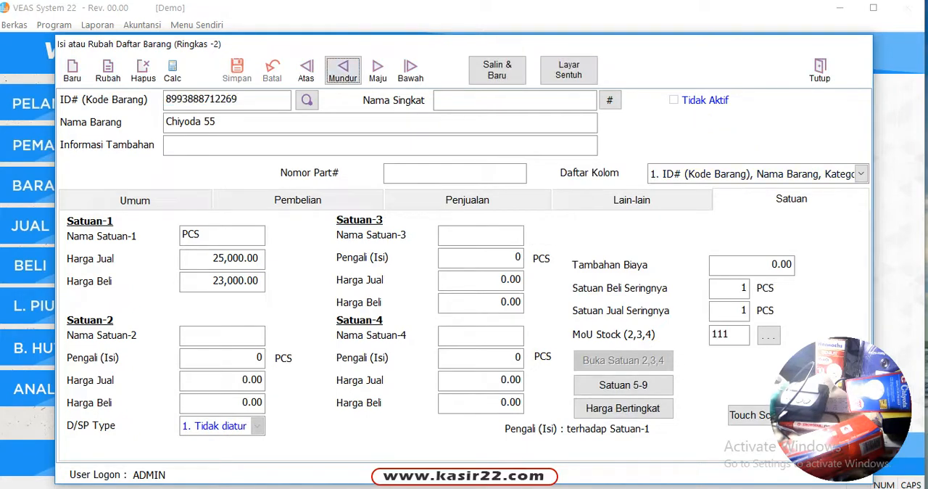
{"action": "left_click", "coordinate": [378, 70]}
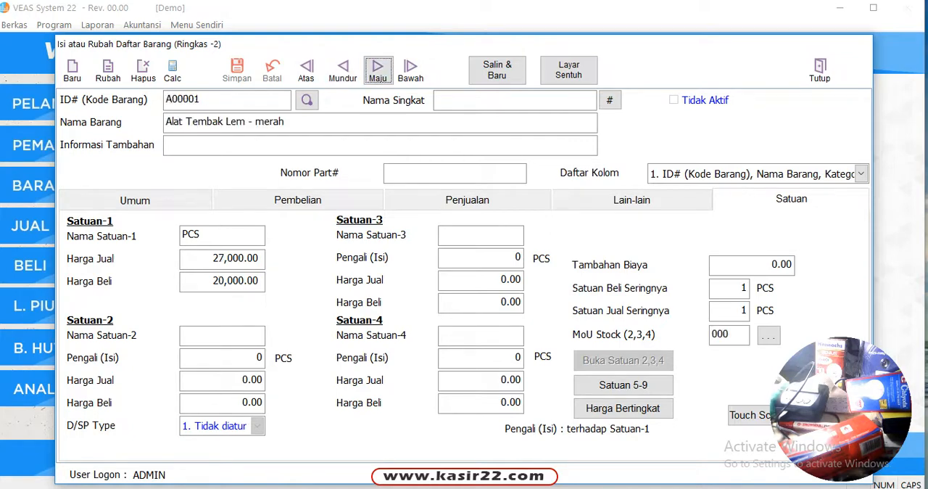
{"action": "left_click", "coordinate": [343, 70]}
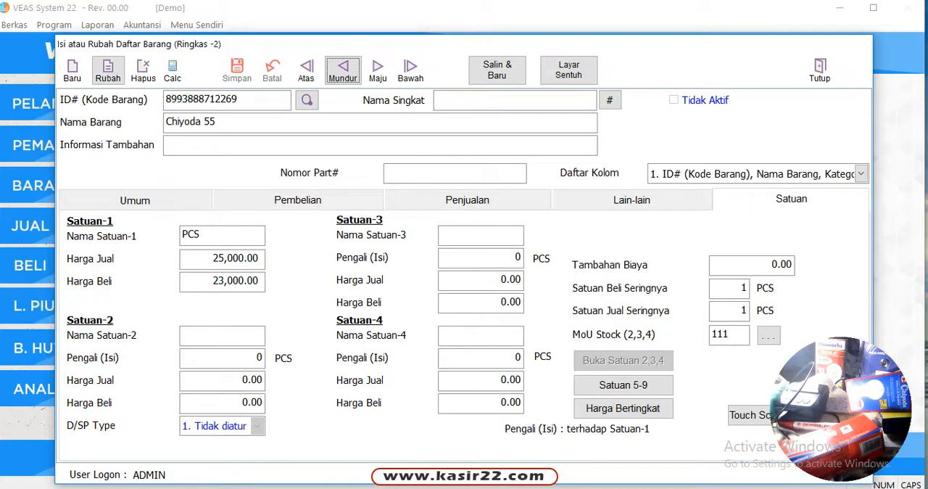
{"action": "left_click", "coordinate": [107, 70]}
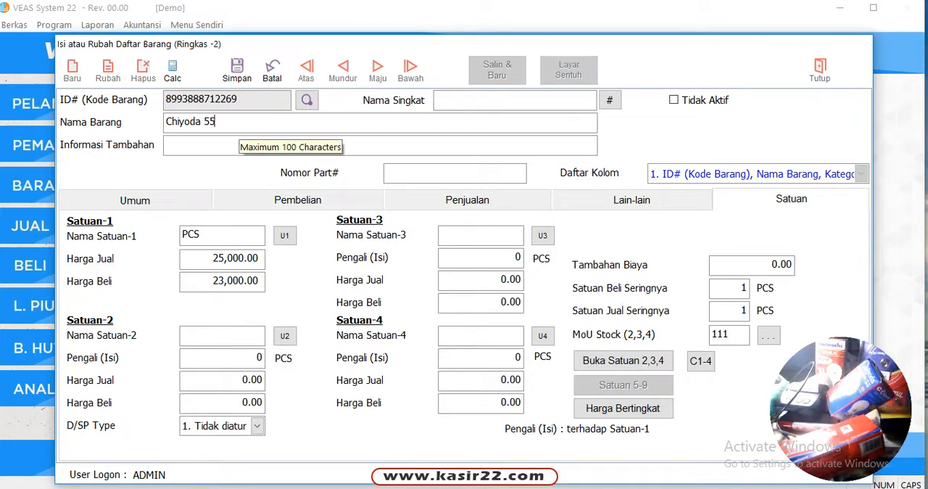
{"action": "type", "text": "L"}
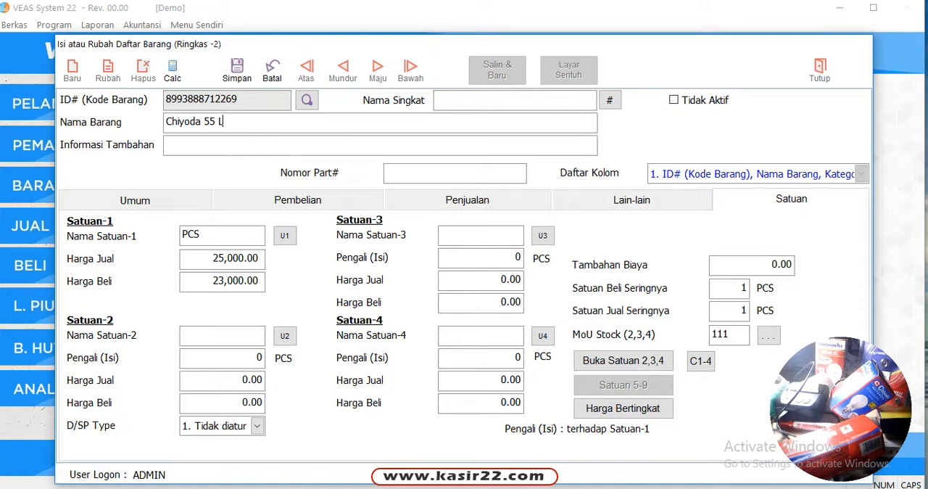
{"action": "type", "text": "AMP"}
{"action": "left_click", "coordinate": [237, 70]}
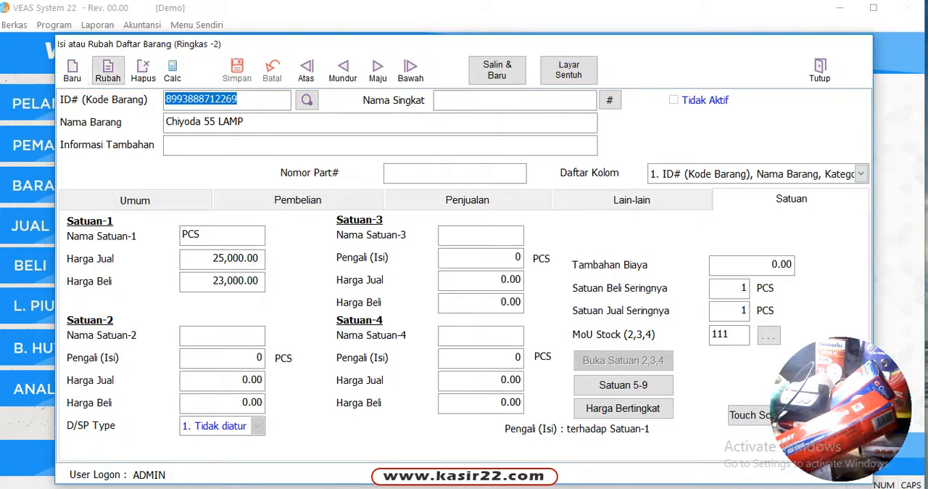
{"action": "left_click", "coordinate": [72, 70]}
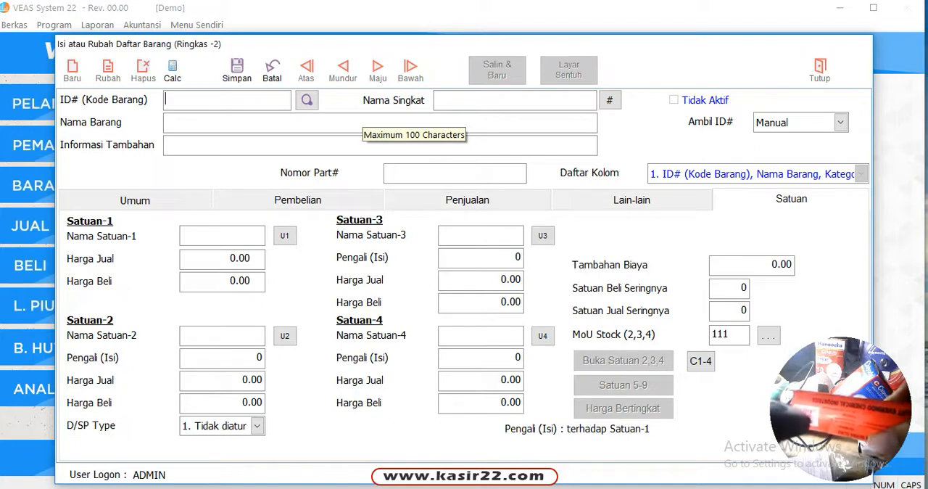
{"action": "type", "text": "8997018959999"}
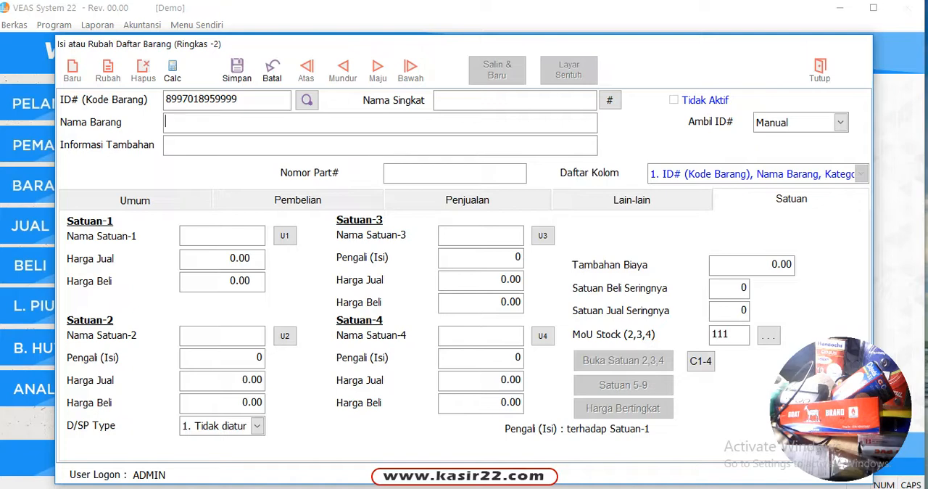
{"action": "type", "text": "C"}
{"action": "key", "text": "BackSpace"}
{"action": "type", "text": "ko"}
{"action": "key", "text": "BackSpace"}
{"action": "key", "text": "BackSpace"}
{"action": "key", "text": "Caps_Lock"}
{"action": "type", "text": "Lem Goat Vra"}
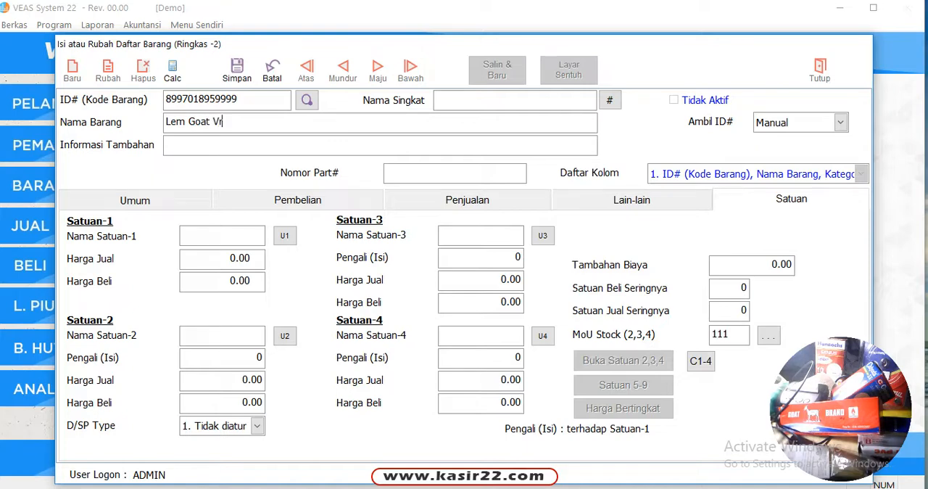
{"action": "key", "text": "BackSpace"}
{"action": "key", "text": "BackSpace"}
{"action": "key", "text": "BackSpace"}
{"action": "type", "text": "Brand"}
Set the Lem Goat Brand item's first unit name to PCS in capital letters
{"action": "left_click", "coordinate": [222, 235]}
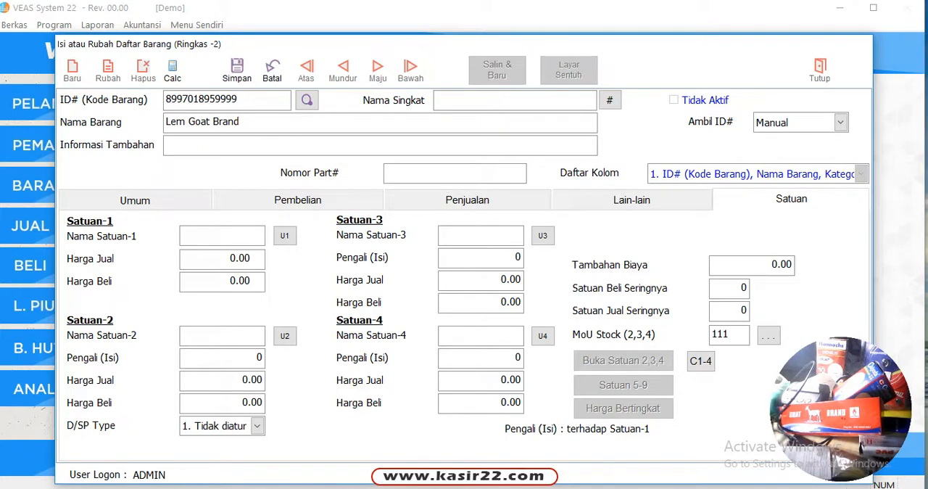
{"action": "key", "text": "Caps_Lock"}
{"action": "type", "text": "PCS"}
{"action": "key", "text": "Tab"}
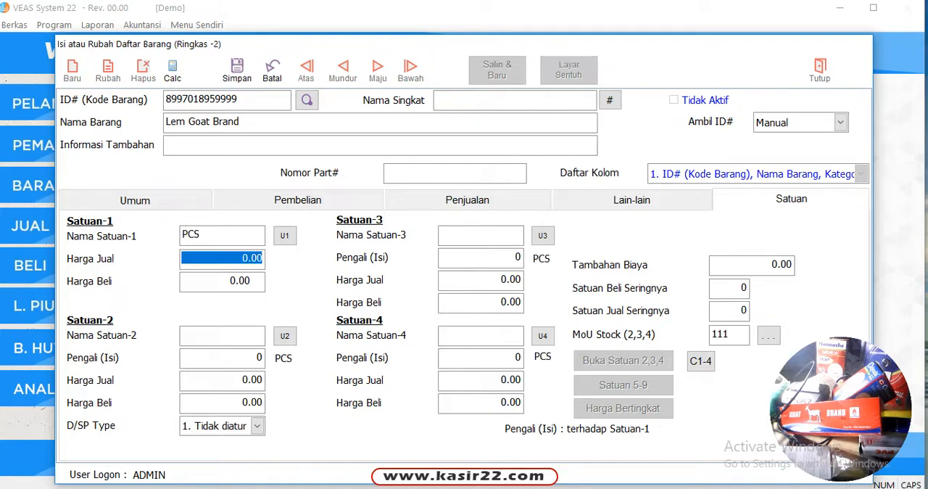
Set the Lem Goat Brand first-unit selling price to 17000 and purchase price to 16000, and save the item
{"action": "type", "text": "17,"}
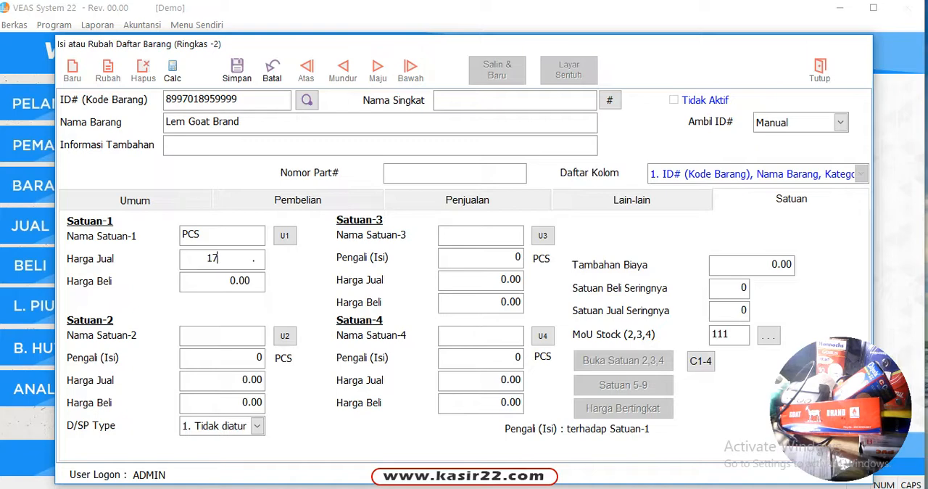
{"action": "type", "text": "000"}
{"action": "key", "text": "Tab"}
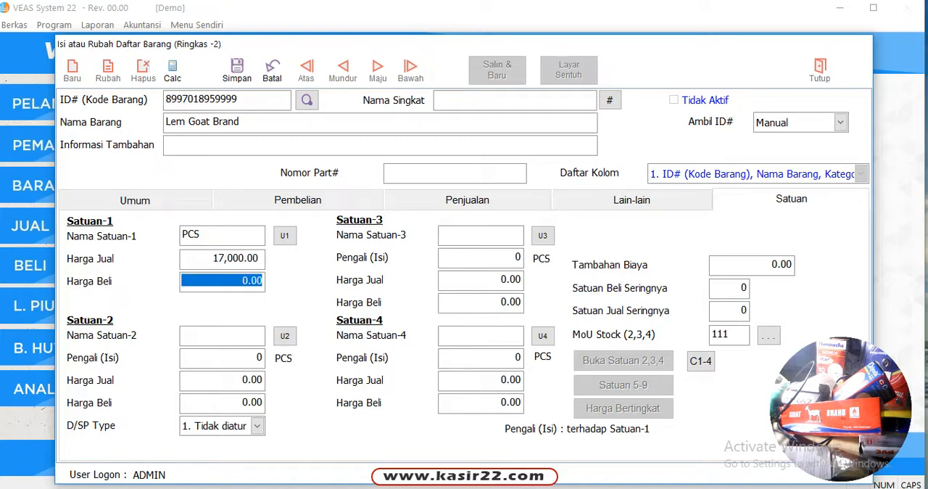
{"action": "type", "text": "16000"}
{"action": "key", "text": "Tab"}
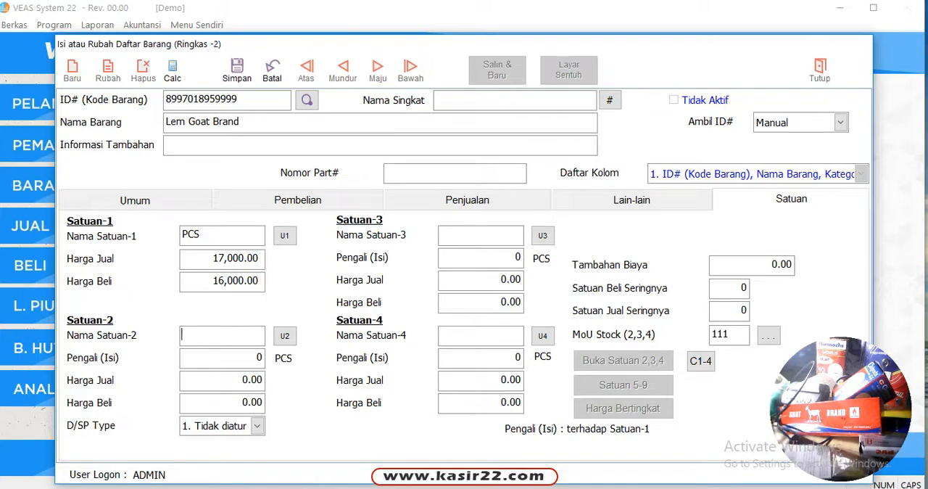
{"action": "left_click", "coordinate": [237, 70]}
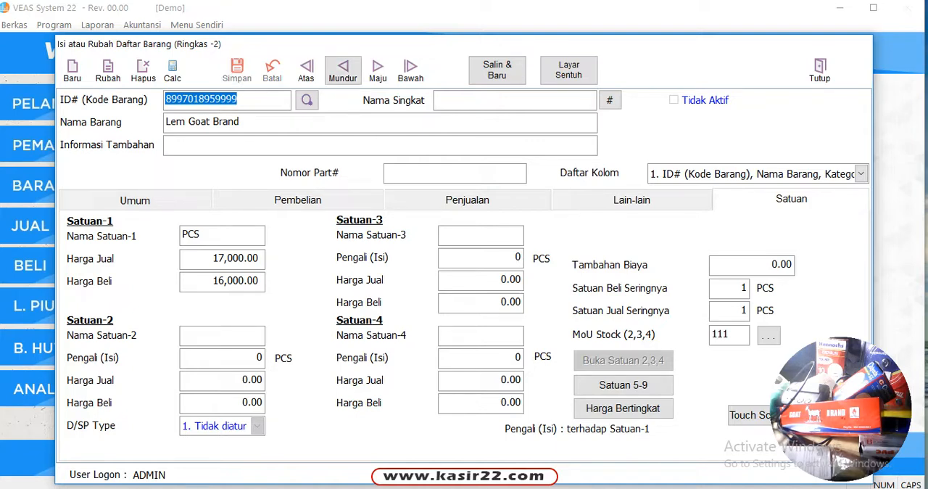
{"action": "left_click", "coordinate": [342, 71]}
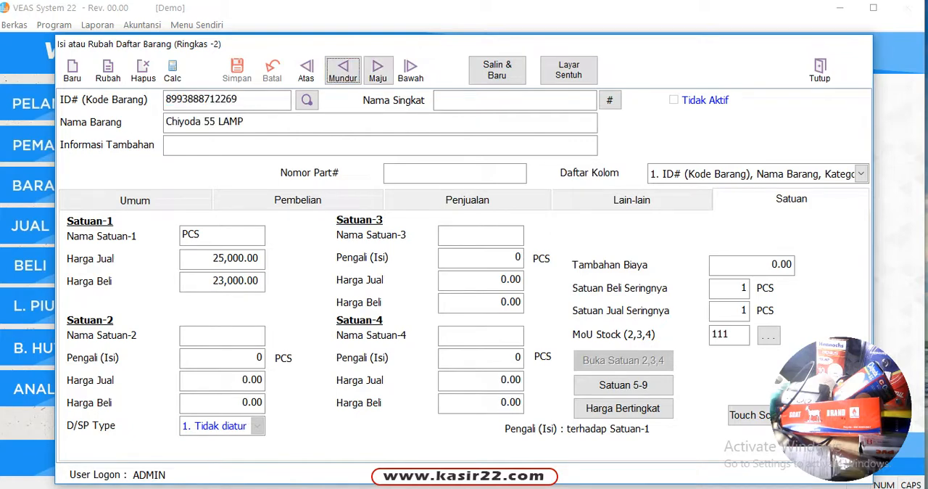
{"action": "left_click", "coordinate": [377, 70]}
{"action": "left_click", "coordinate": [377, 70]}
{"action": "left_click_drag", "start_coordinate": [220, 99], "coordinate": [165, 100]}
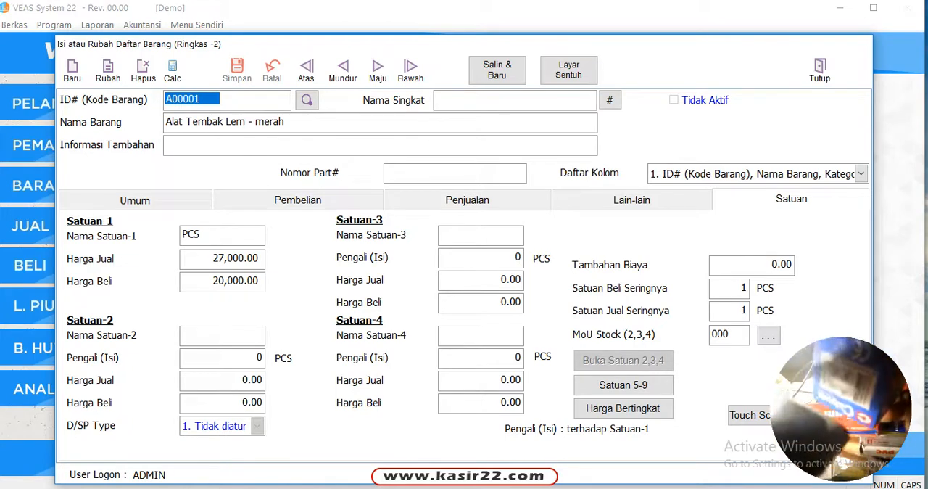
{"action": "type", "text": "8993888712269"}
{"action": "key", "text": "Return"}
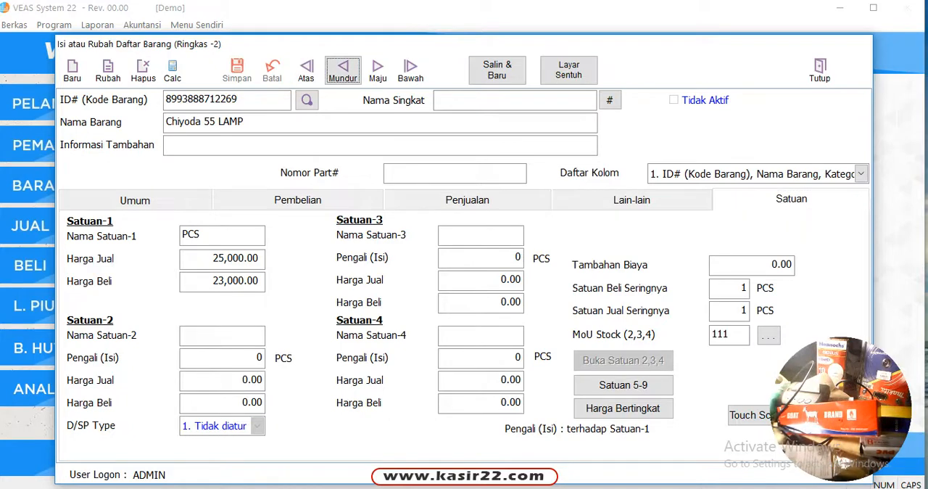
{"action": "left_click", "coordinate": [378, 70]}
{"action": "left_click", "coordinate": [378, 70]}
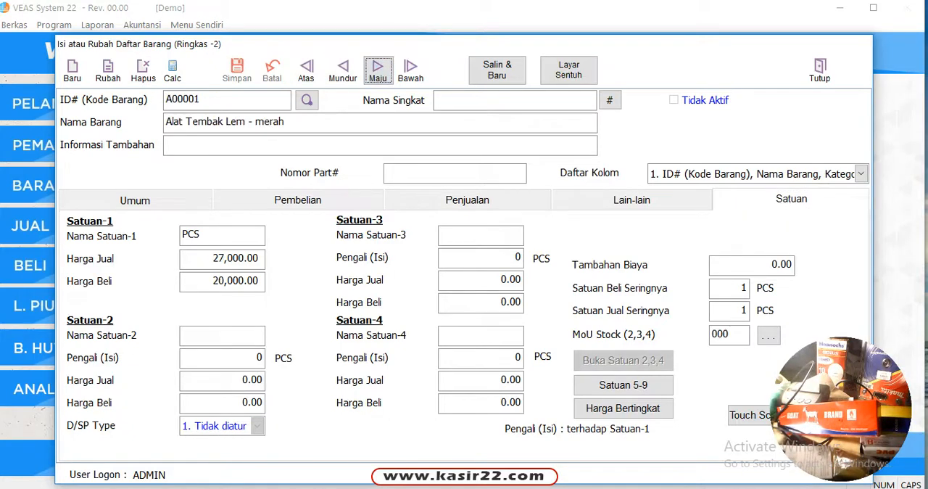
{"action": "left_click_drag", "start_coordinate": [227, 99], "coordinate": [166, 99]}
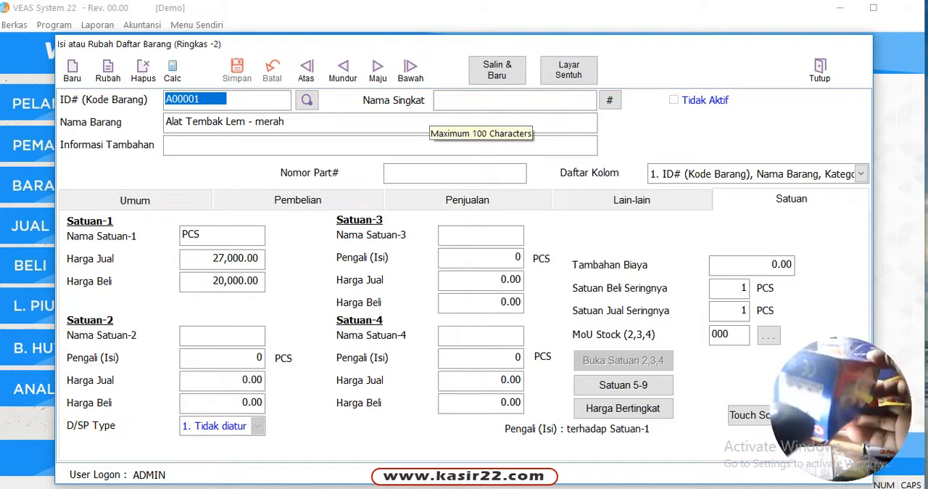
{"action": "type", "text": "8993888712269"}
{"action": "key", "text": "Return"}
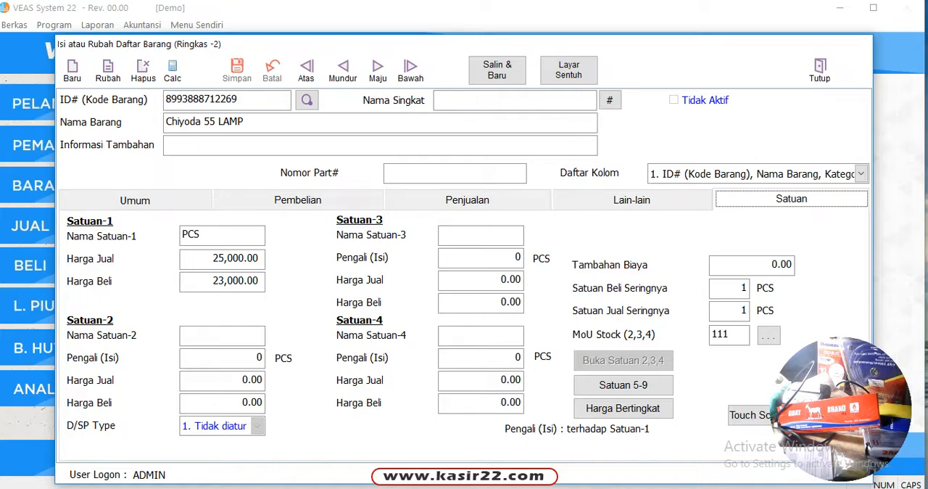
Go to the Lem Goat Brand record and search the item list by name for CH
{"action": "left_click", "coordinate": [343, 71]}
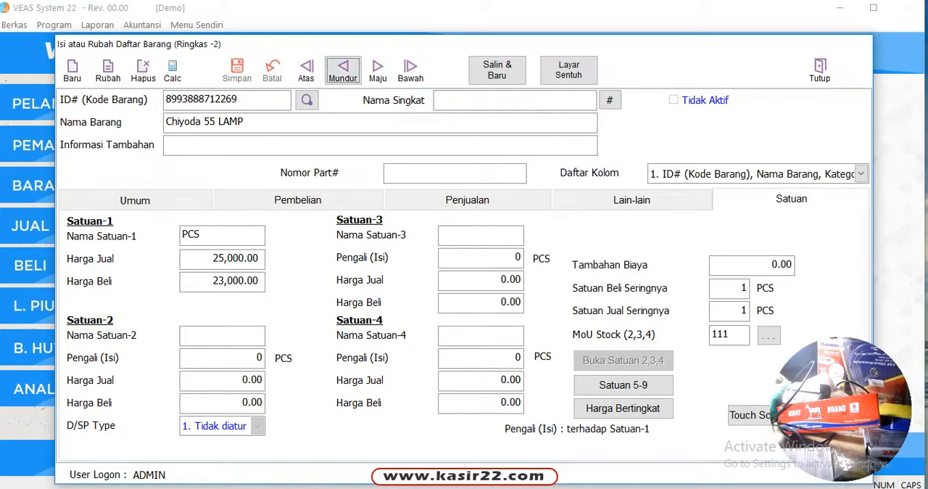
{"action": "left_click", "coordinate": [378, 71]}
{"action": "left_click", "coordinate": [308, 100]}
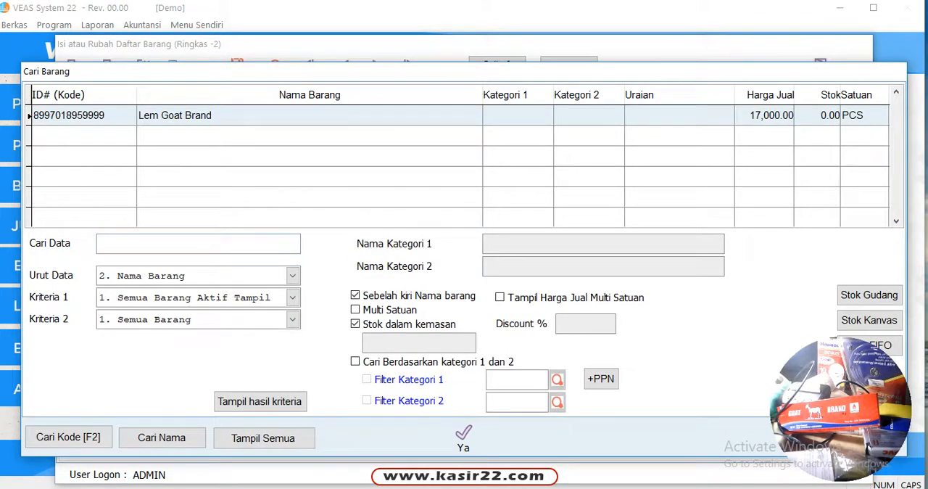
{"action": "type", "text": "C"}
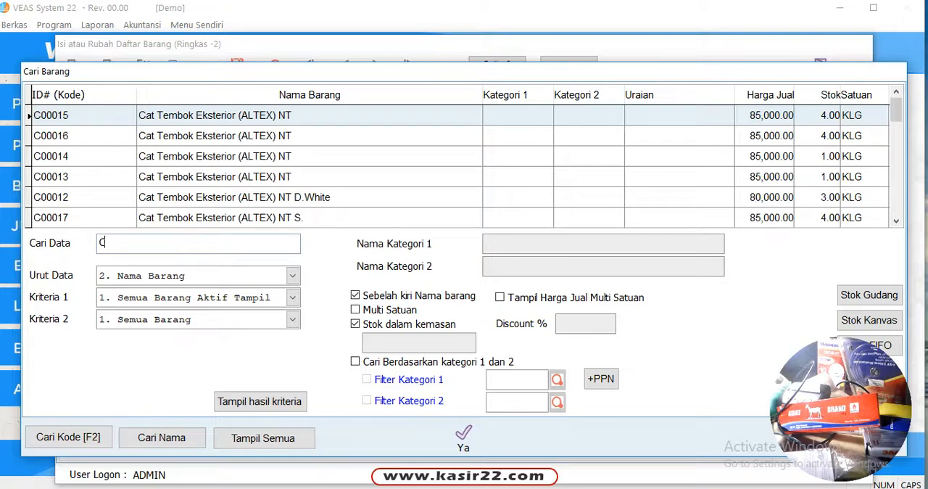
{"action": "type", "text": "H"}
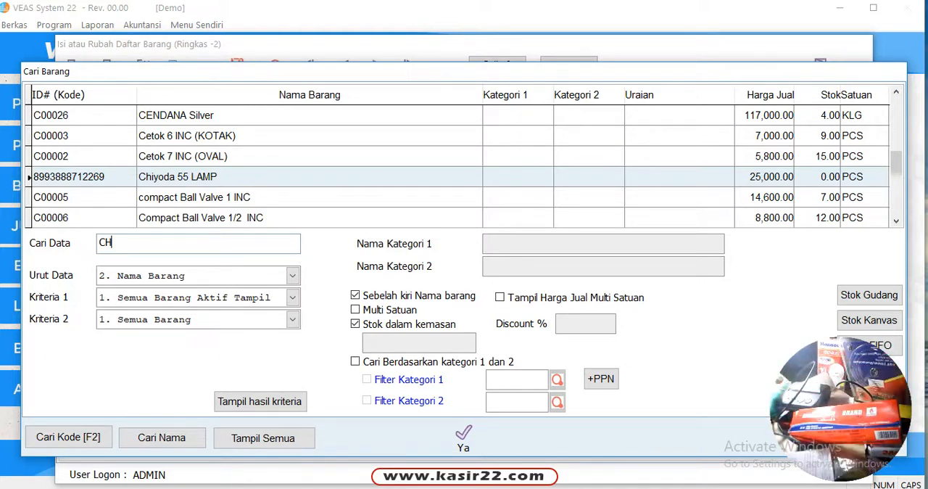
Replace the item name search with KU and, after clearing it, search for LE
{"action": "key", "text": "BackSpace"}
{"action": "key", "text": "BackSpace"}
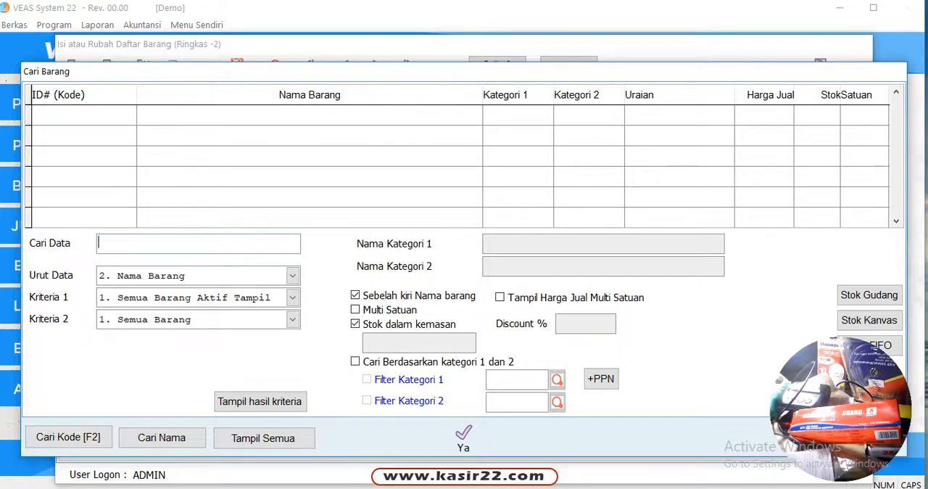
{"action": "type", "text": "K"}
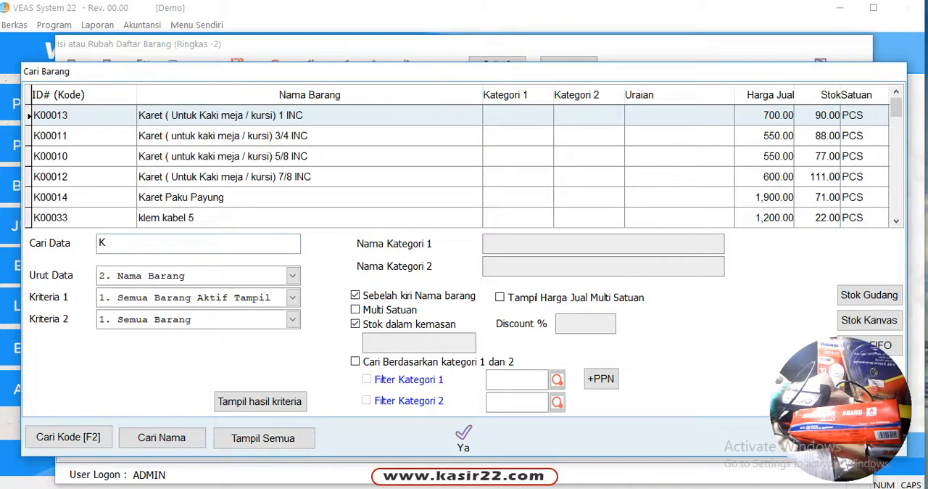
{"action": "type", "text": "U"}
{"action": "key", "text": "BackSpace"}
{"action": "key", "text": "BackSpace"}
{"action": "type", "text": "L"}
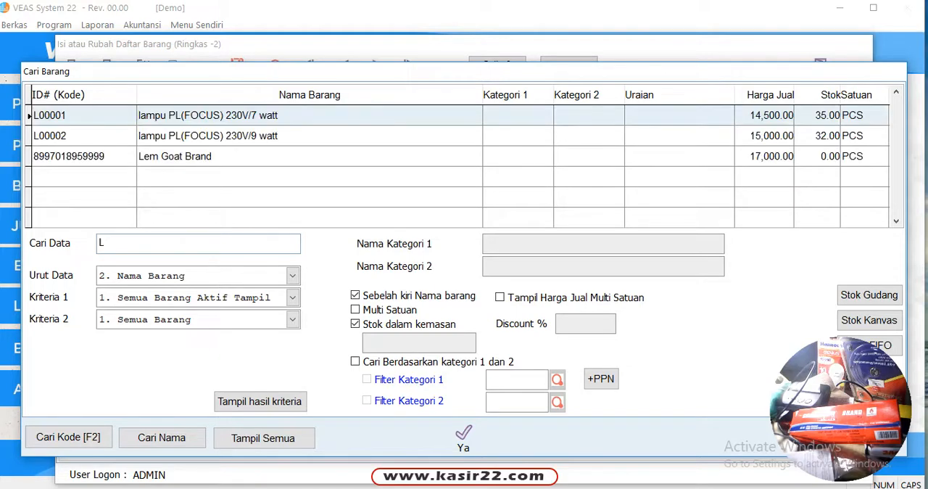
{"action": "type", "text": "E"}
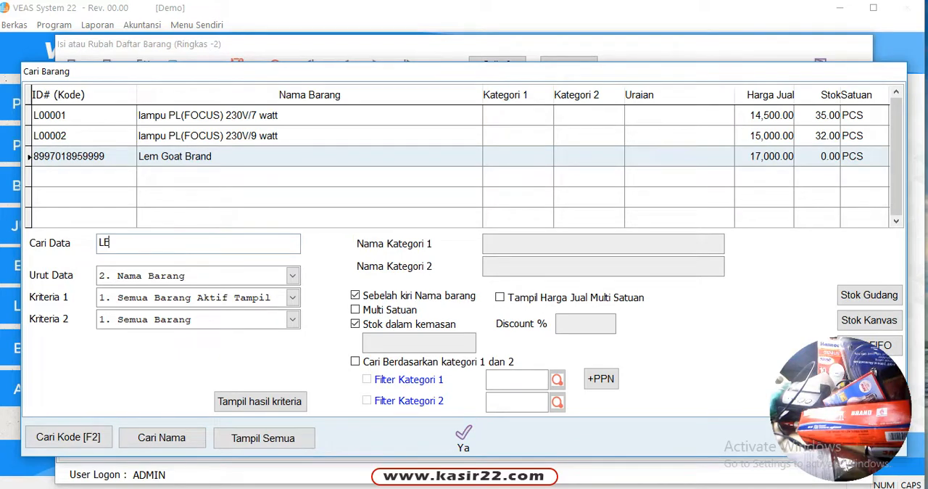
Search the item list for PI, highlight PIPA PVC 1 INC (LAMA), and close the item search without choosing an item
{"action": "key", "text": "BackSpace"}
{"action": "key", "text": "BackSpace"}
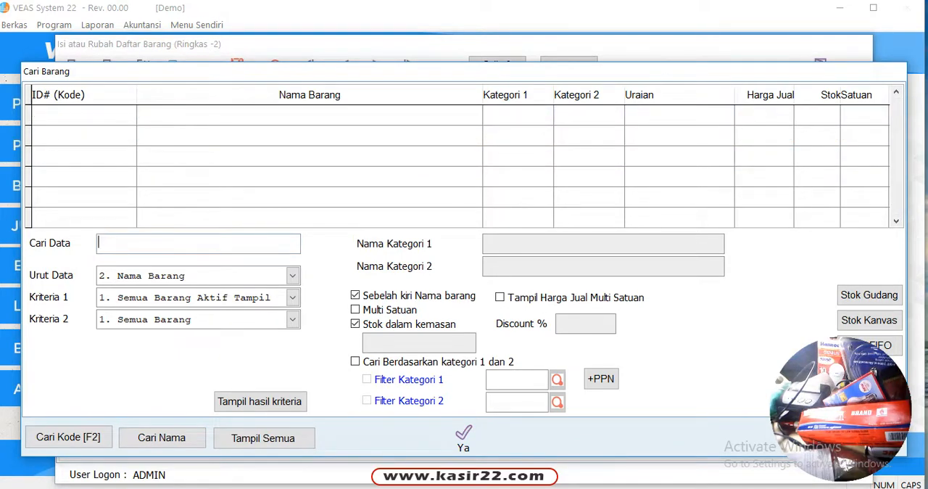
{"action": "type", "text": "PI"}
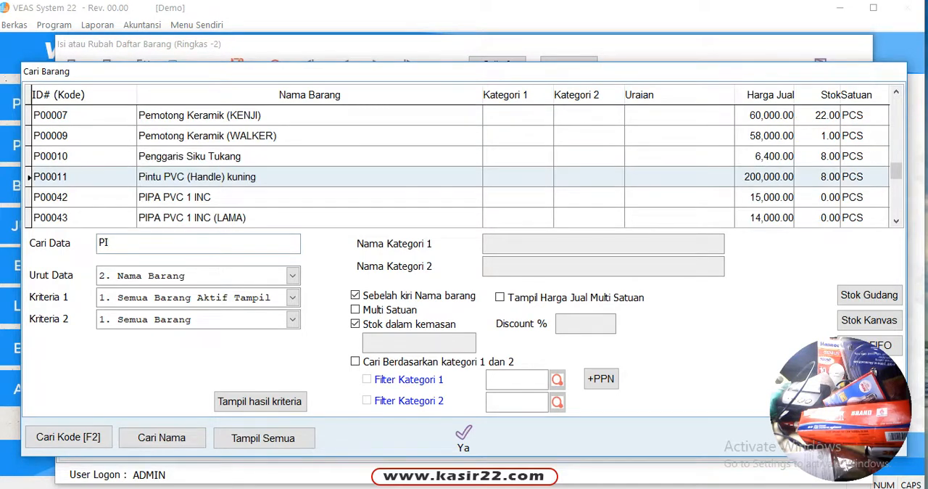
{"action": "key", "text": "Down"}
{"action": "key", "text": "Down"}
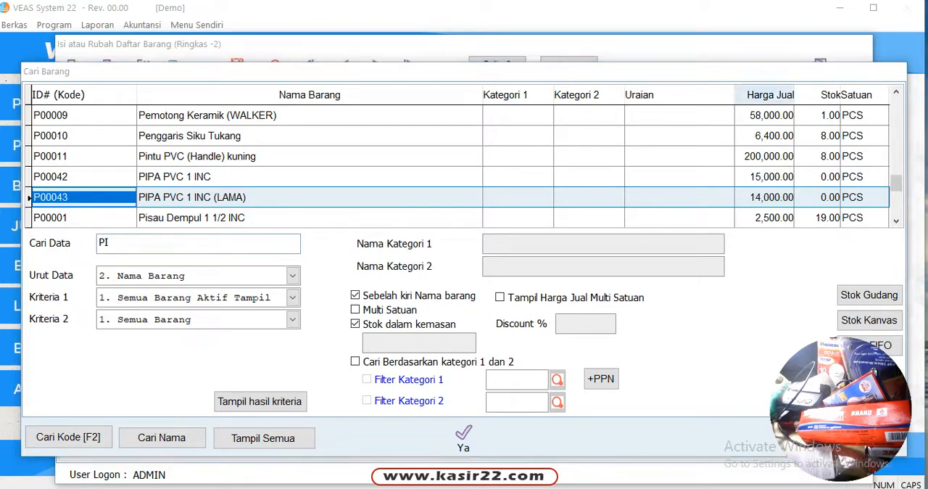
{"action": "left_click_drag", "start_coordinate": [549, 74], "coordinate": [337, 35]}
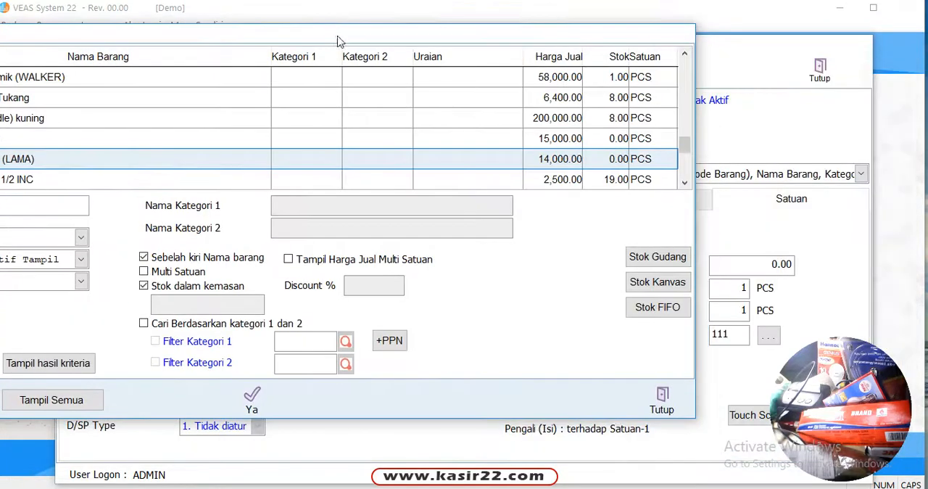
{"action": "left_click", "coordinate": [662, 400]}
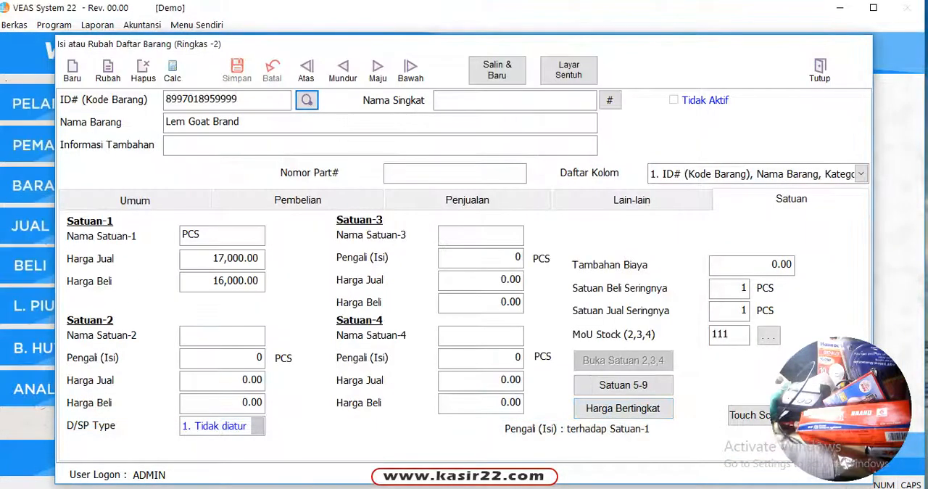
{"action": "left_click", "coordinate": [73, 70]}
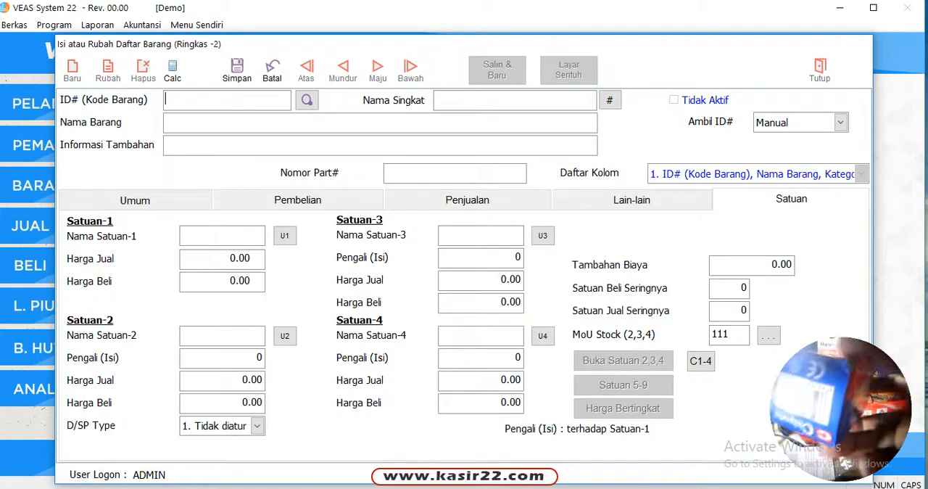
{"action": "type", "text": "8993888712269"}
{"action": "key", "text": "Return"}
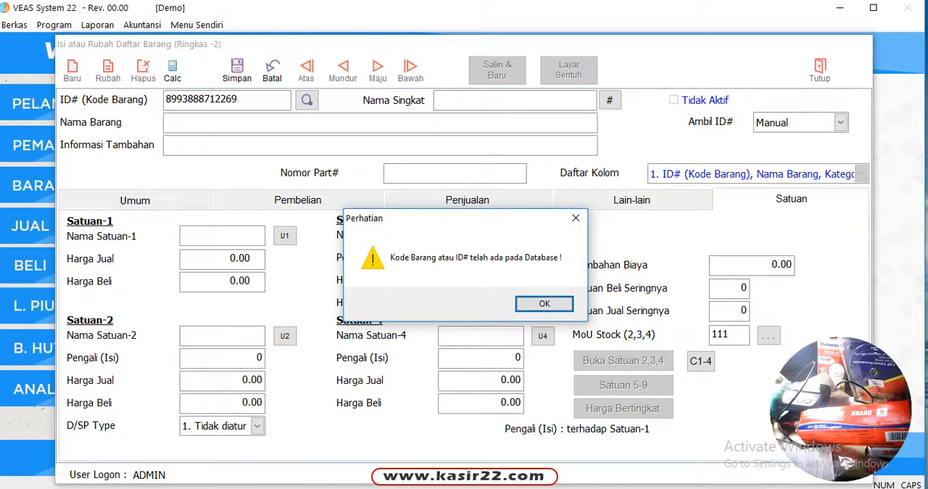
{"action": "key", "text": "Return"}
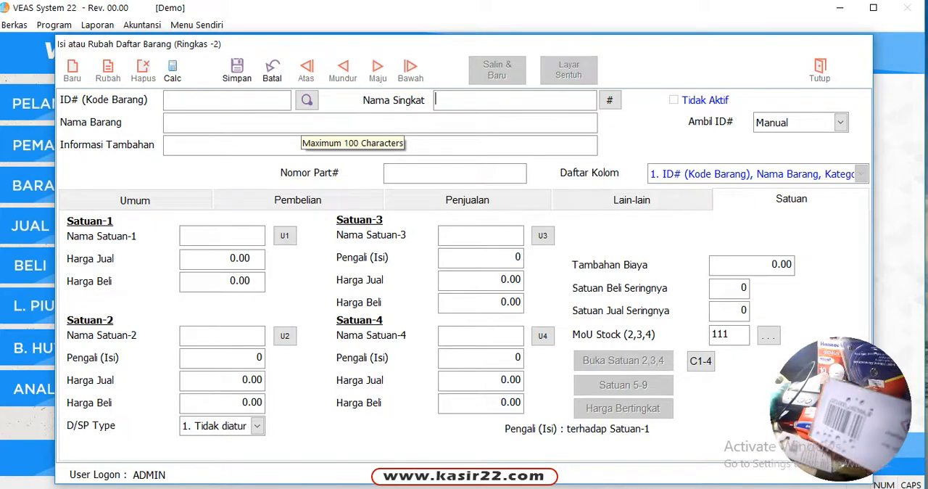
{"action": "type", "text": "8994397000120"}
{"action": "key", "text": "Return"}
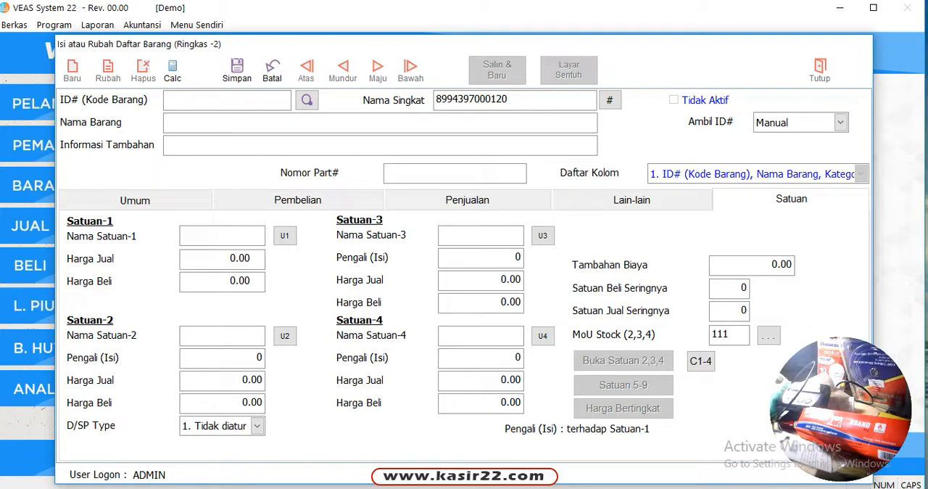
{"action": "key", "text": "shift+Tab"}
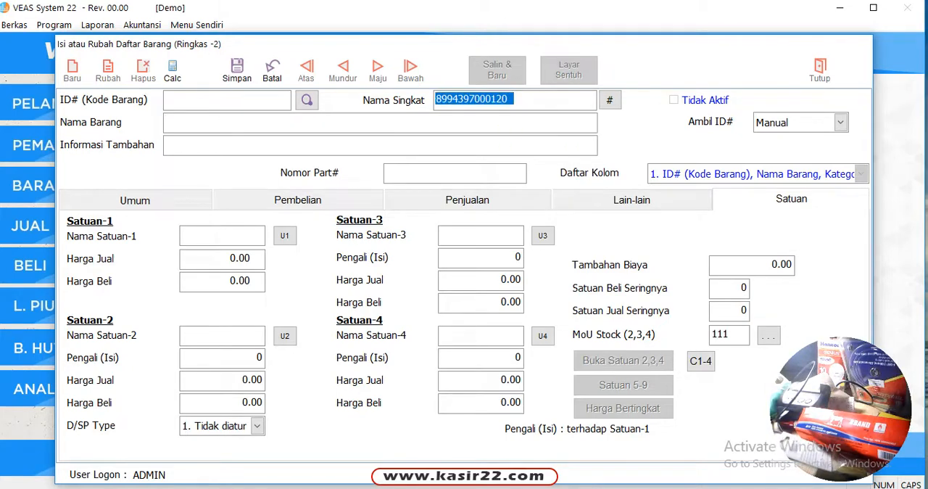
{"action": "key", "text": "BackSpace"}
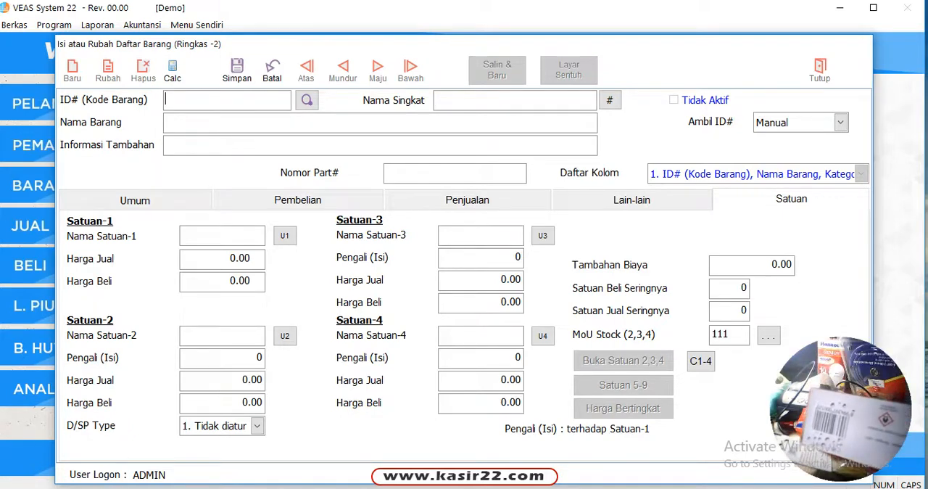
{"action": "type", "text": "8994397000120"}
{"action": "key", "text": "Return"}
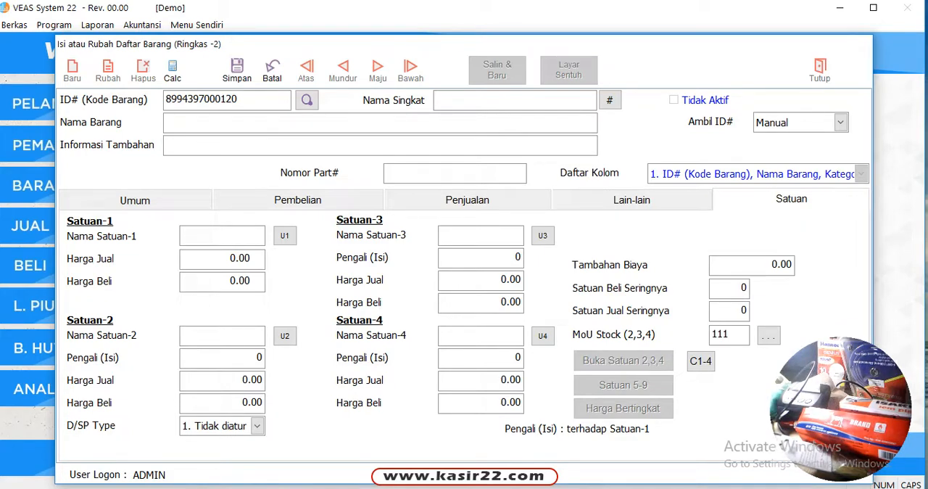
{"action": "left_click", "coordinate": [202, 122]}
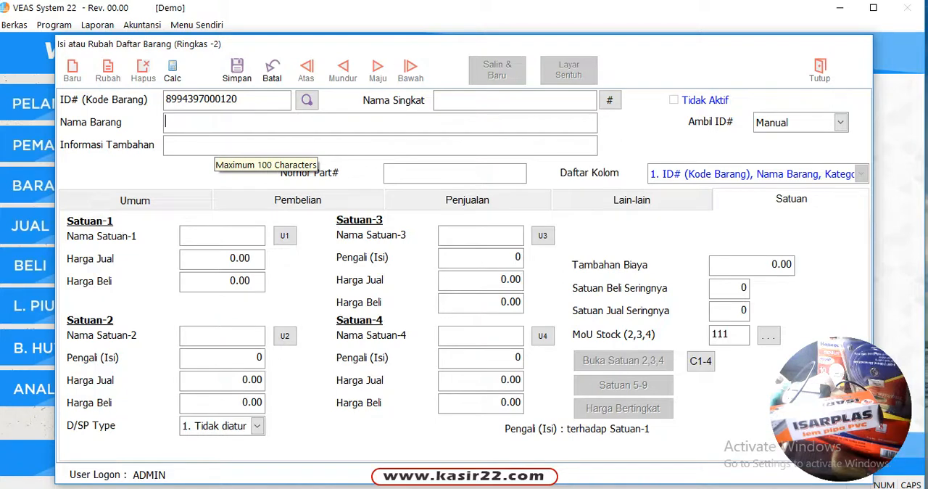
{"action": "key", "text": "Caps_Lock"}
{"action": "type", "text": "LEM PIPA PVC"}
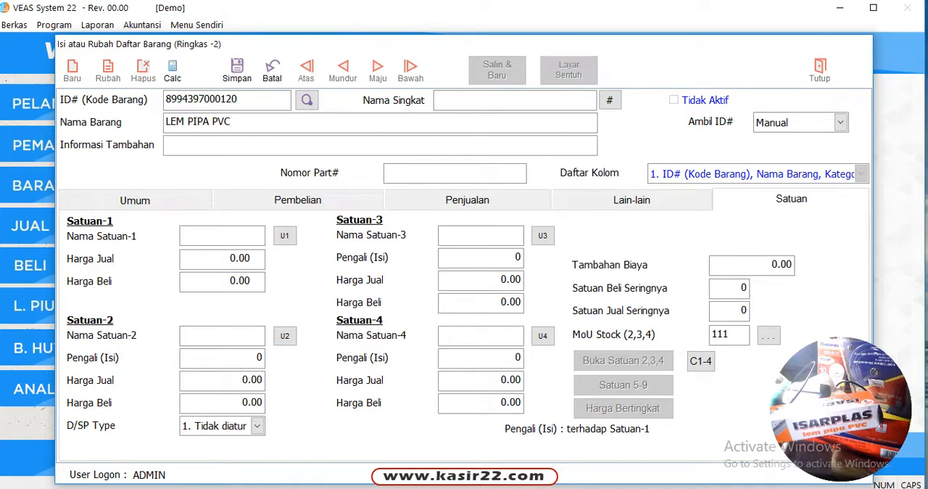
{"action": "type", "text": " ISARPLAS"}
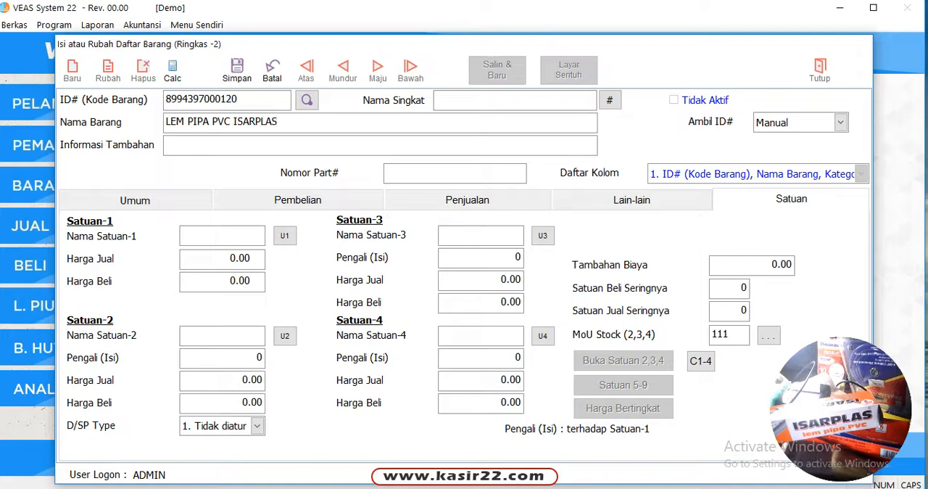
{"action": "key", "text": "Return"}
Set Satuan-1 to PCS with a selling price of 8000 and a purchase price of 7000, and save the item
{"action": "left_click", "coordinate": [209, 234]}
{"action": "type", "text": "PCS"}
{"action": "key", "text": "Return"}
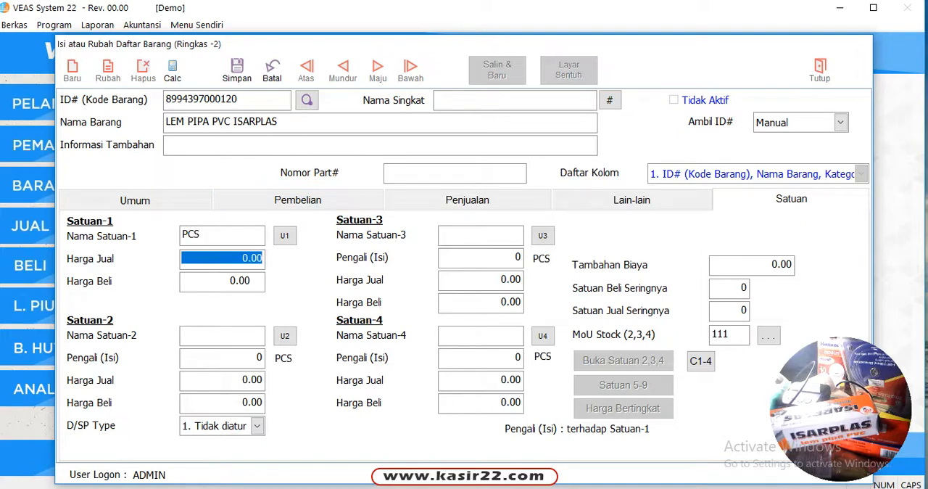
{"action": "type", "text": "8000 ."}
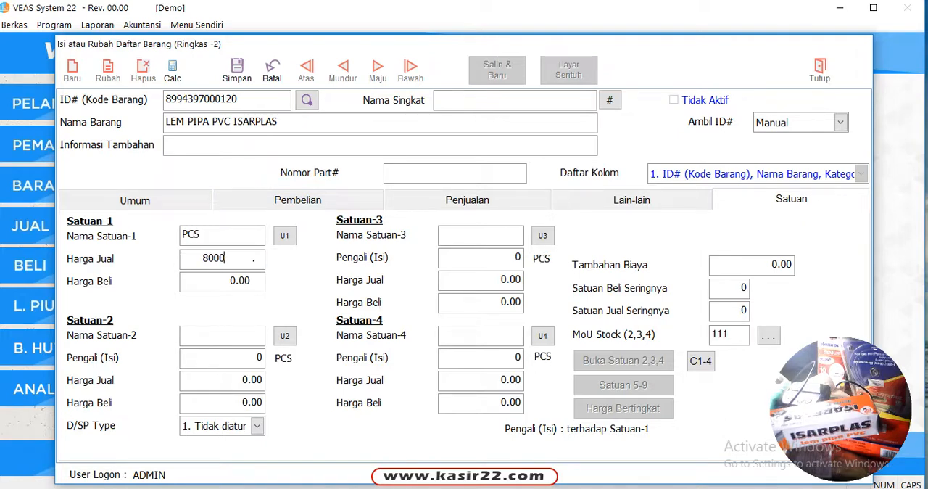
{"action": "key", "text": "Return"}
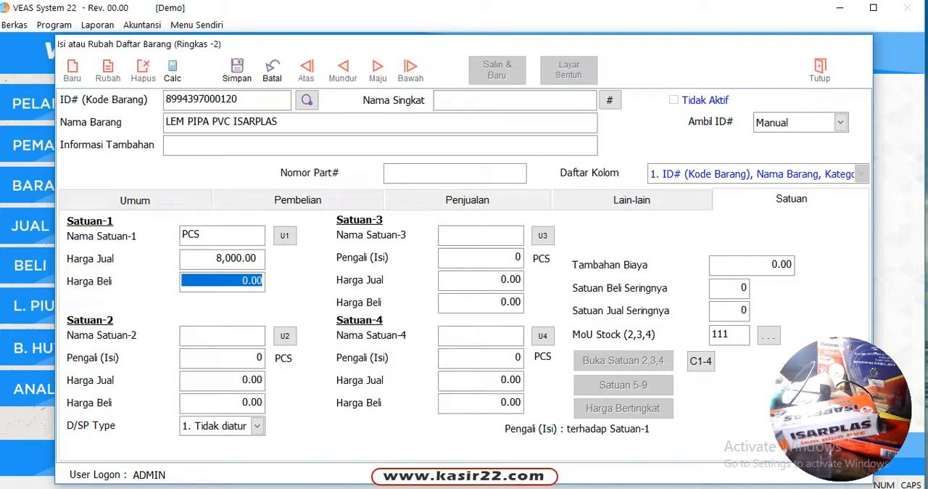
{"action": "type", "text": "7000"}
{"action": "key", "text": "Return"}
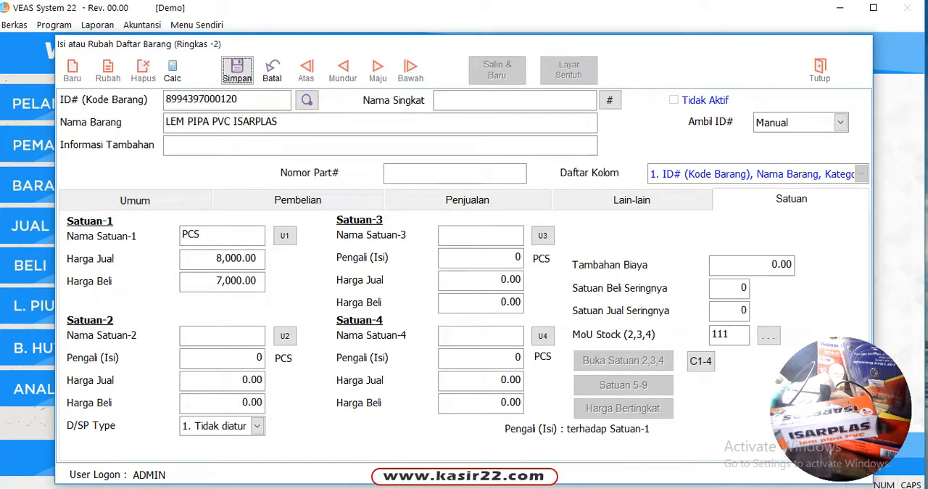
{"action": "left_click", "coordinate": [237, 69]}
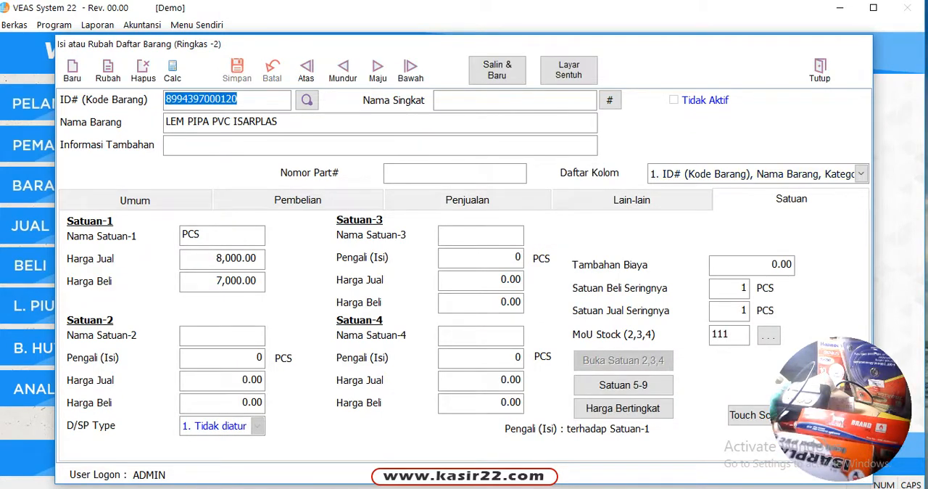
Show all items in the item search, browse to the LEM PIPA PVC ISARPLAS entry, and close the search and the item form
{"action": "left_click", "coordinate": [307, 99]}
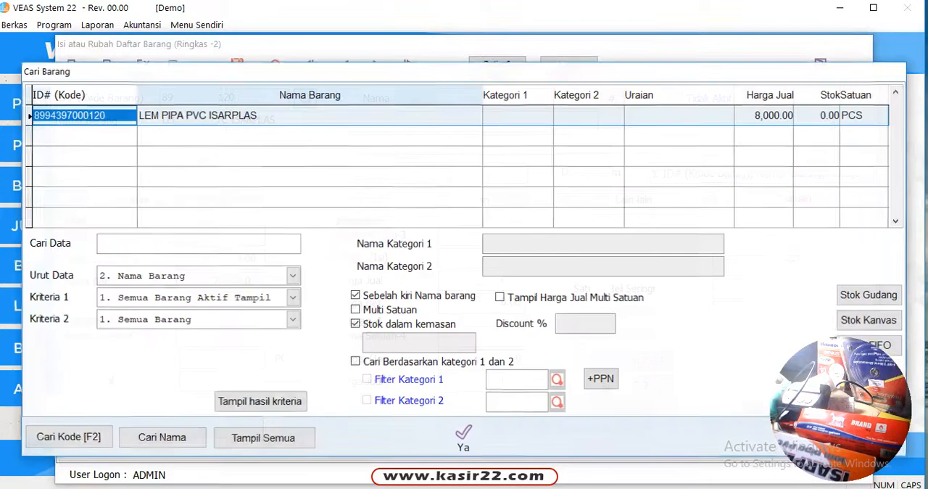
{"action": "left_click", "coordinate": [263, 438]}
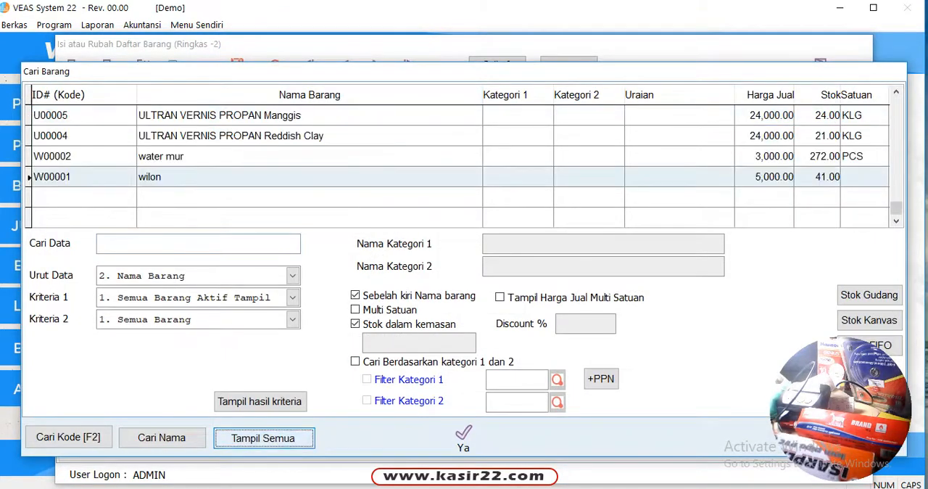
{"action": "left_click", "coordinate": [349, 136]}
{"action": "scroll", "coordinate": [348, 135], "scroll_direction": "up", "scroll_amount": 10}
{"action": "scroll", "coordinate": [465, 166], "scroll_direction": "up", "scroll_amount": 15}
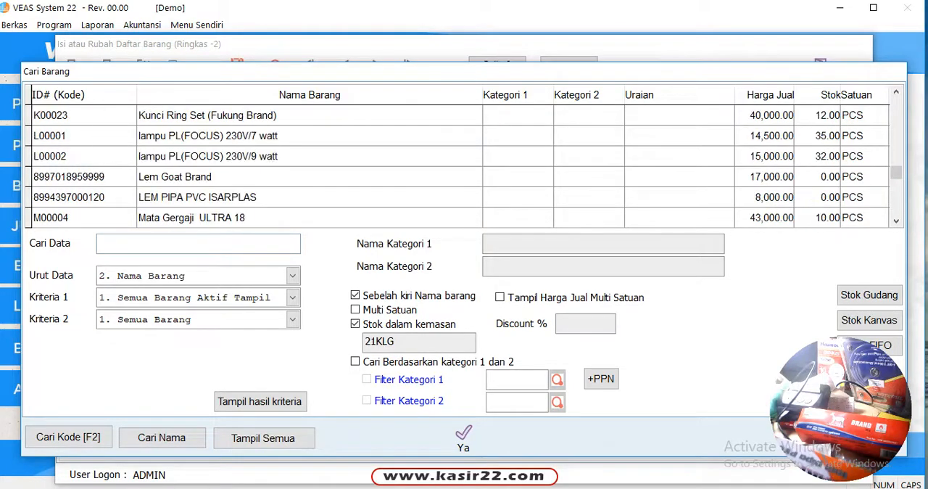
{"action": "left_click_drag", "start_coordinate": [593, 72], "coordinate": [405, 20]}
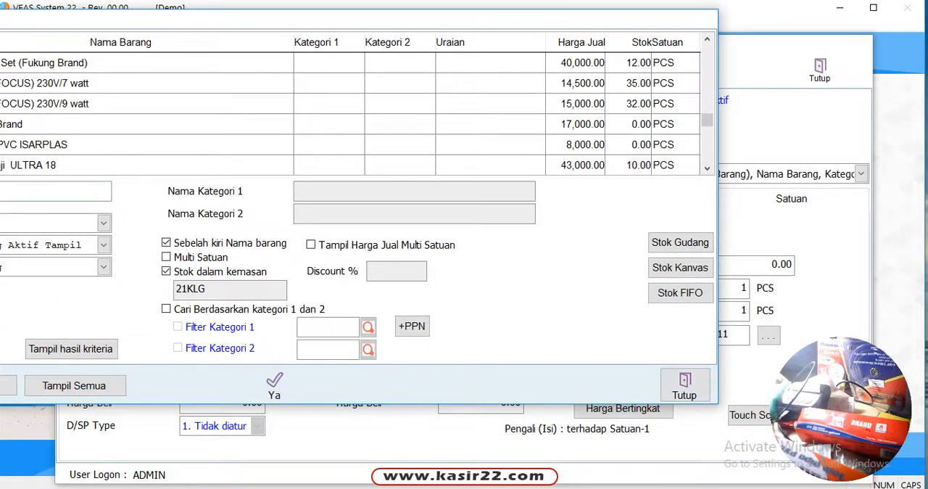
{"action": "left_click", "coordinate": [684, 385]}
{"action": "left_click", "coordinate": [820, 71]}
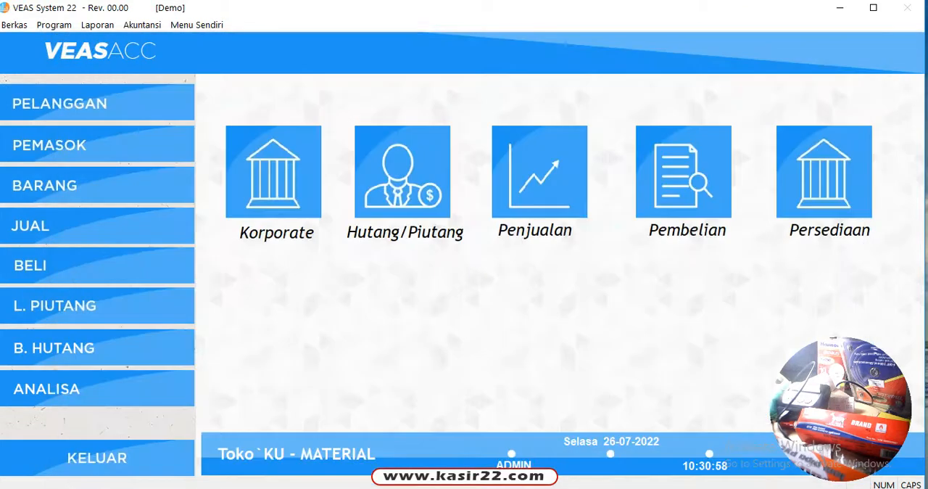
Open the Daftar Barang report of the Persediaan module and preview it for all active items sorted by name
{"action": "left_click", "coordinate": [824, 172]}
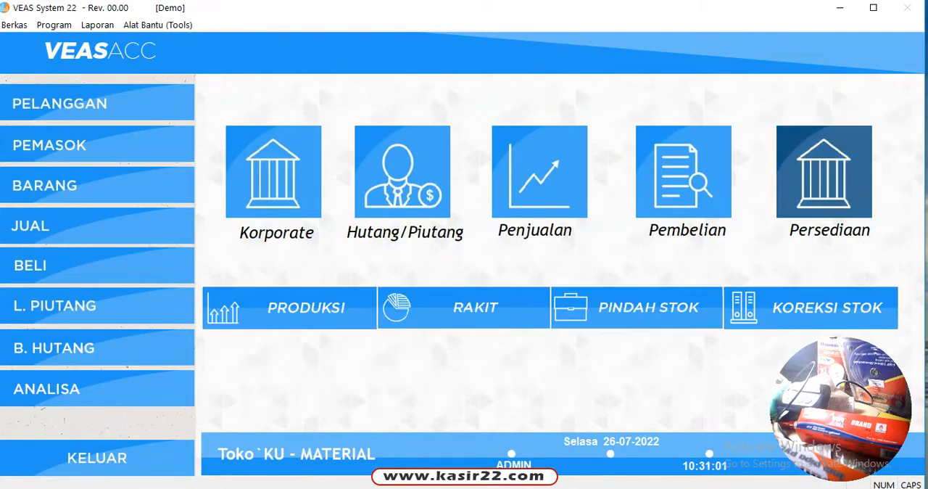
{"action": "left_click", "coordinate": [97, 25]}
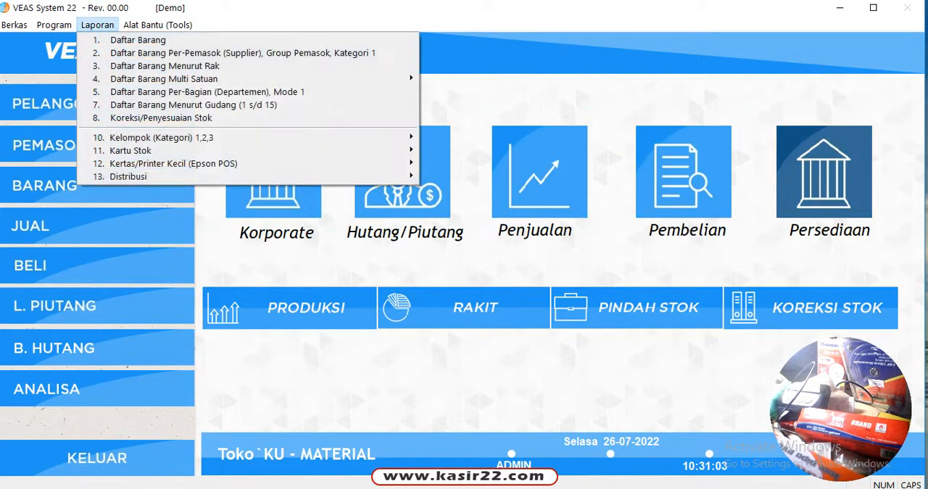
{"action": "left_click", "coordinate": [138, 40]}
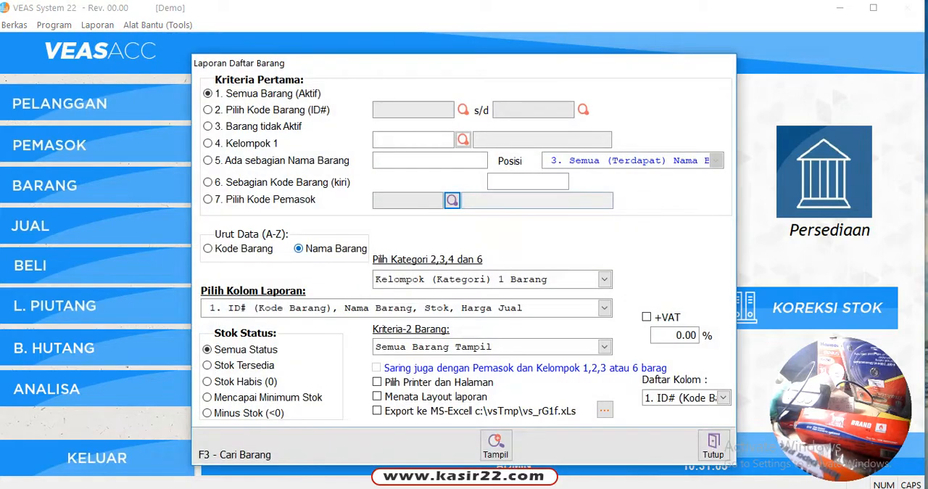
{"action": "left_click", "coordinate": [496, 444]}
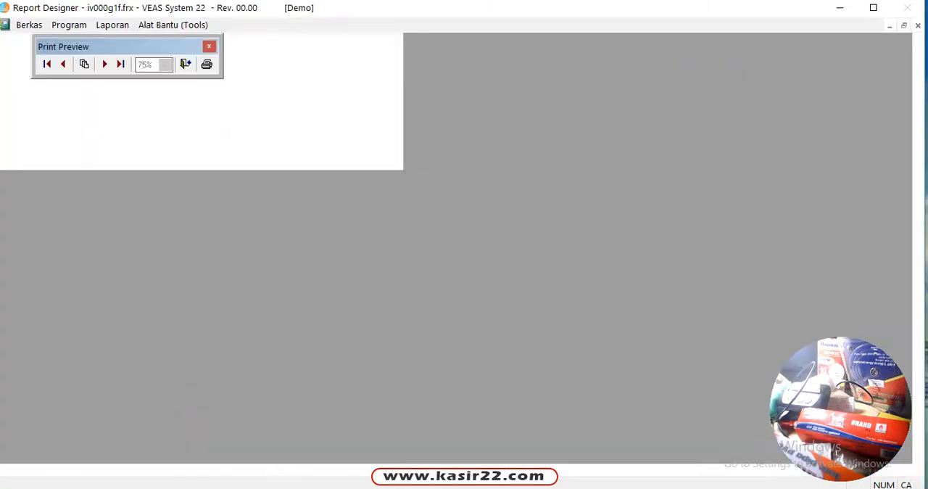
Examine the first page of the item list report down to its last row and close the preview
{"action": "scroll", "coordinate": [377, 246], "scroll_direction": "down", "scroll_amount": 6}
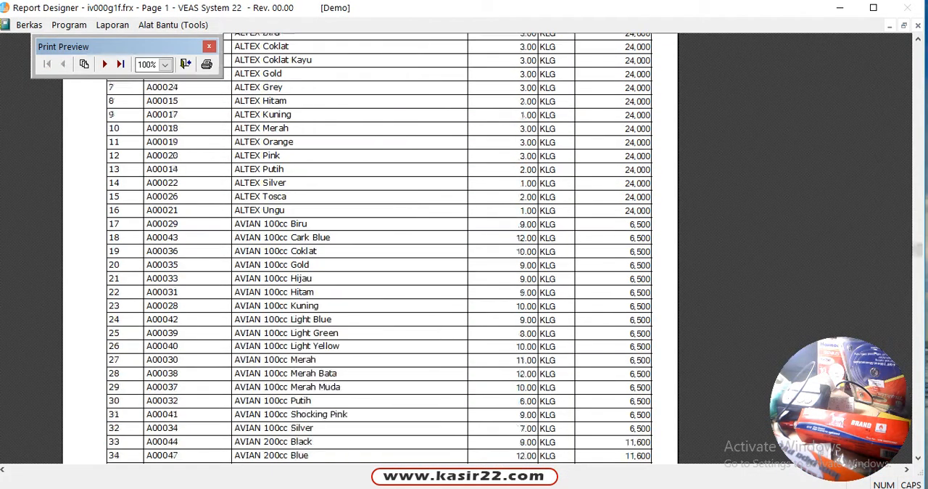
{"action": "scroll", "coordinate": [377, 247], "scroll_direction": "down", "scroll_amount": 3}
{"action": "scroll", "coordinate": [377, 247], "scroll_direction": "up", "scroll_amount": 2}
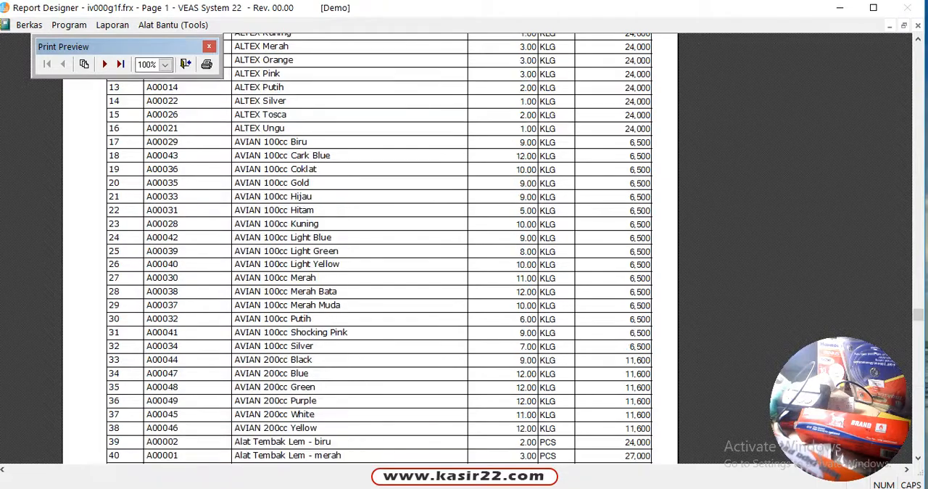
{"action": "scroll", "coordinate": [377, 246], "scroll_direction": "up", "scroll_amount": 3}
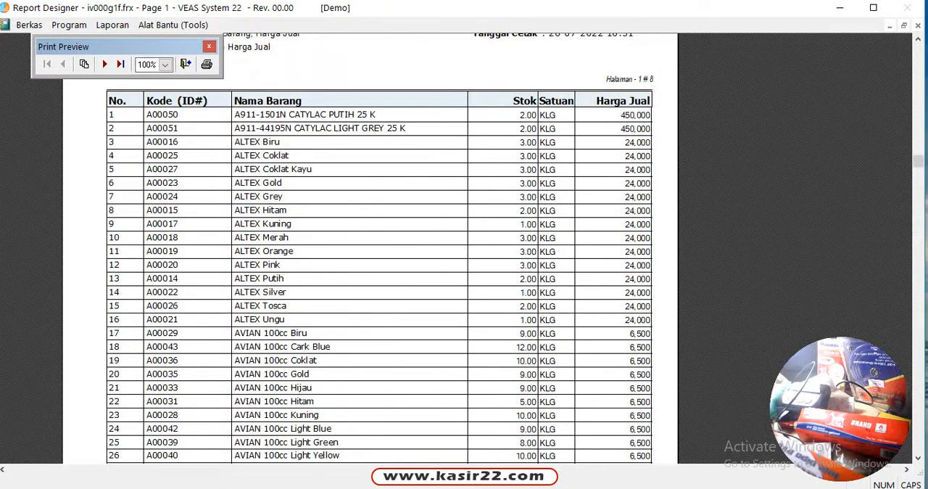
{"action": "scroll", "coordinate": [377, 246], "scroll_direction": "down", "scroll_amount": 2}
{"action": "scroll", "coordinate": [377, 246], "scroll_direction": "down", "scroll_amount": 3}
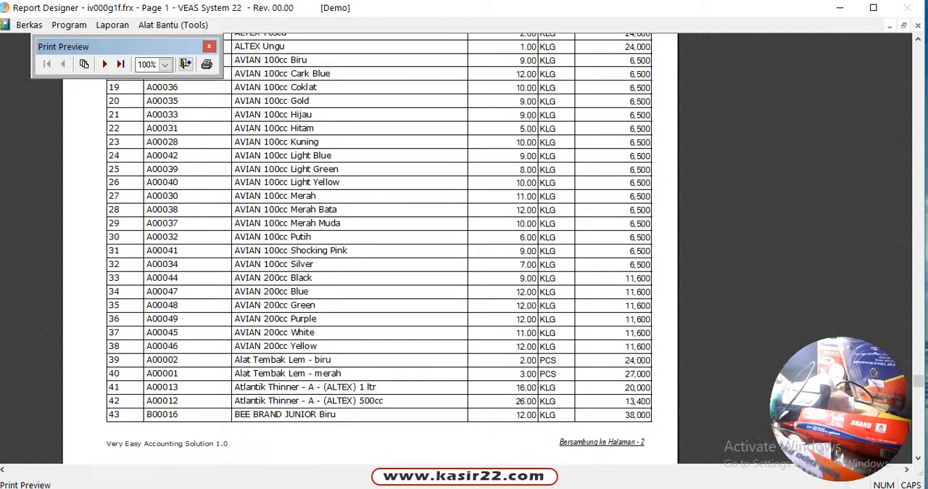
{"action": "left_click", "coordinate": [185, 64]}
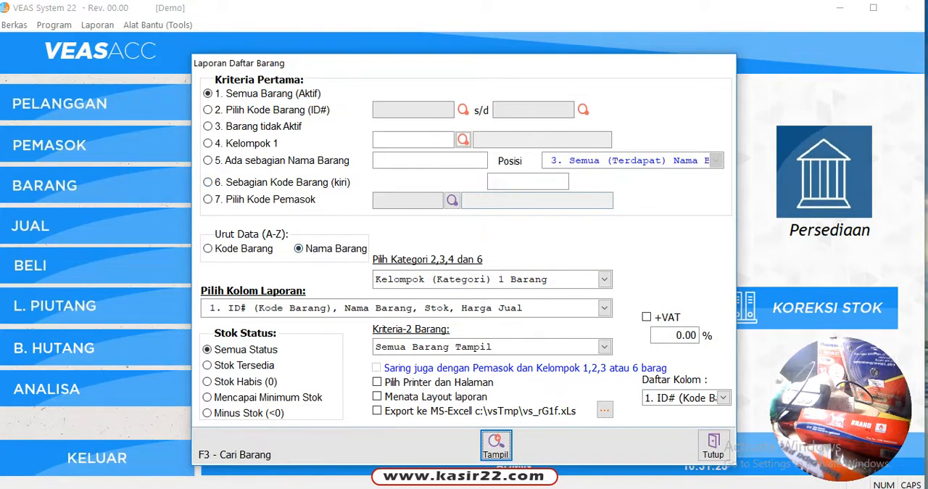
Sort the item list report by Kode Barang, preview it, and close the preview
{"action": "left_click", "coordinate": [236, 249]}
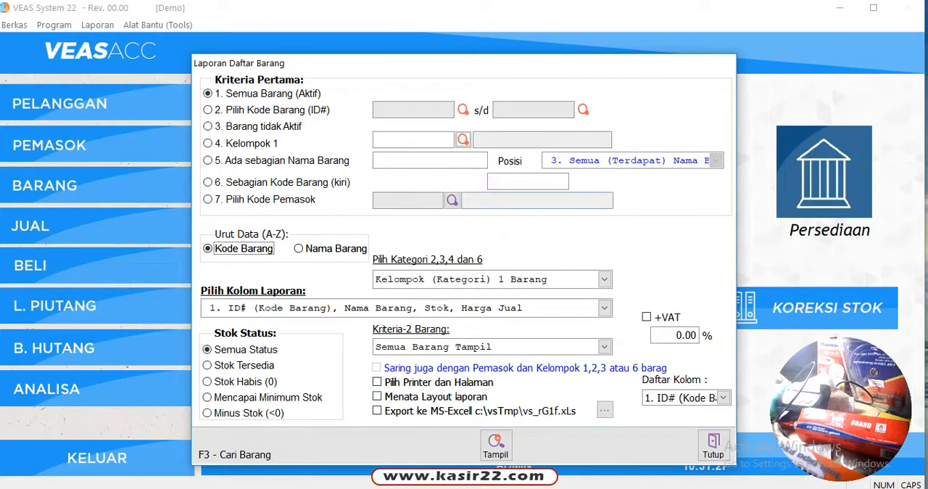
{"action": "left_click", "coordinate": [496, 444]}
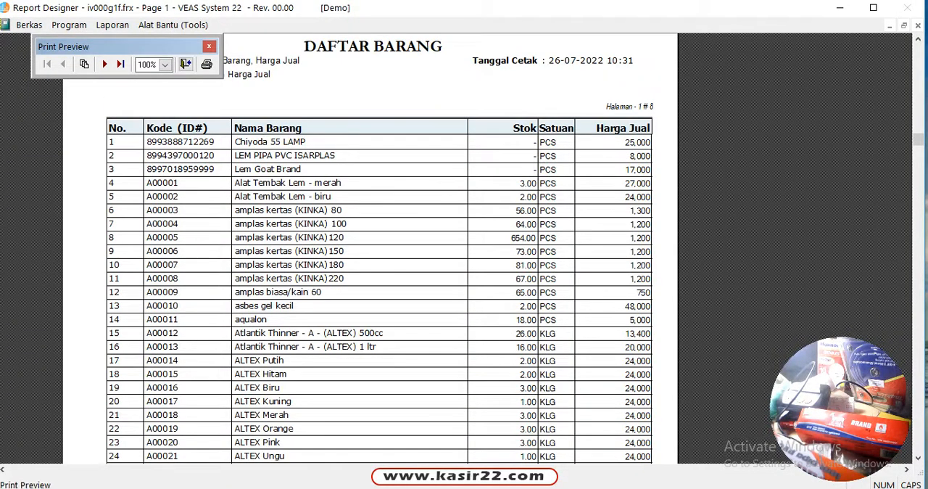
{"action": "left_click", "coordinate": [186, 64]}
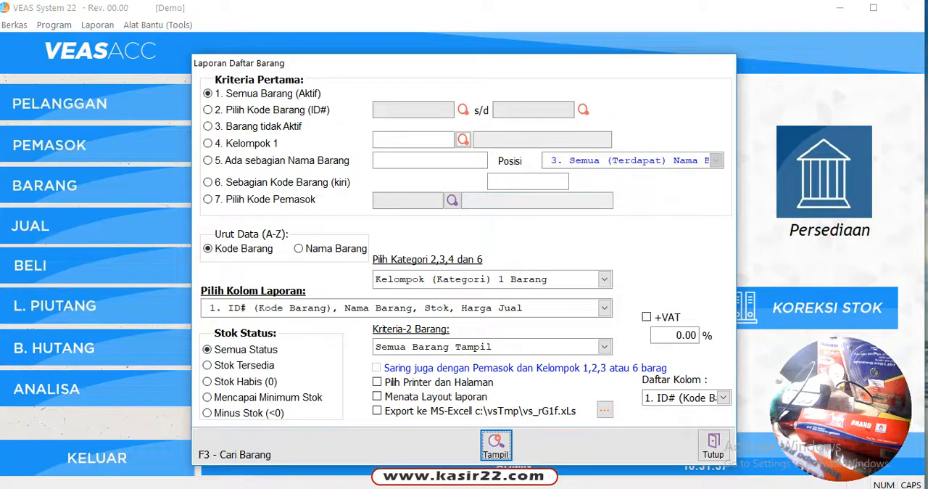
Limit the item list report to the stock status Stok Habis (0), preview it, and close the preview
{"action": "left_click", "coordinate": [232, 382]}
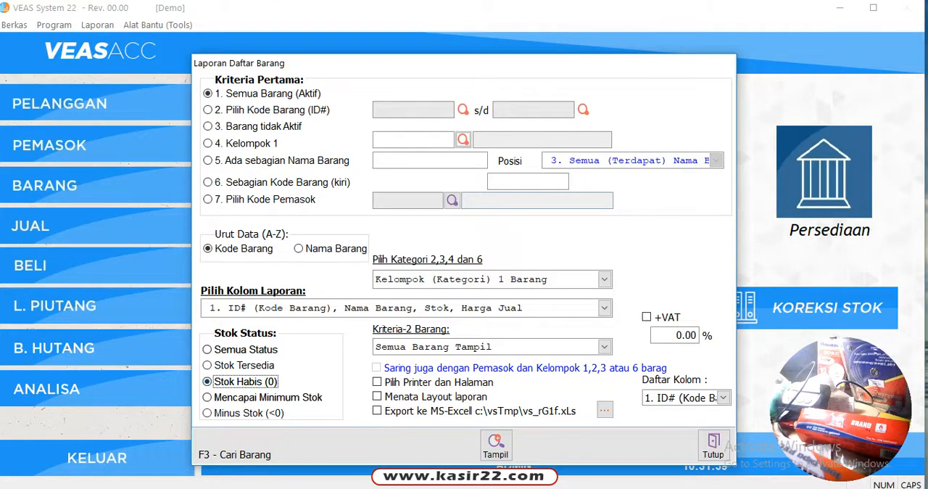
{"action": "left_click", "coordinate": [496, 445]}
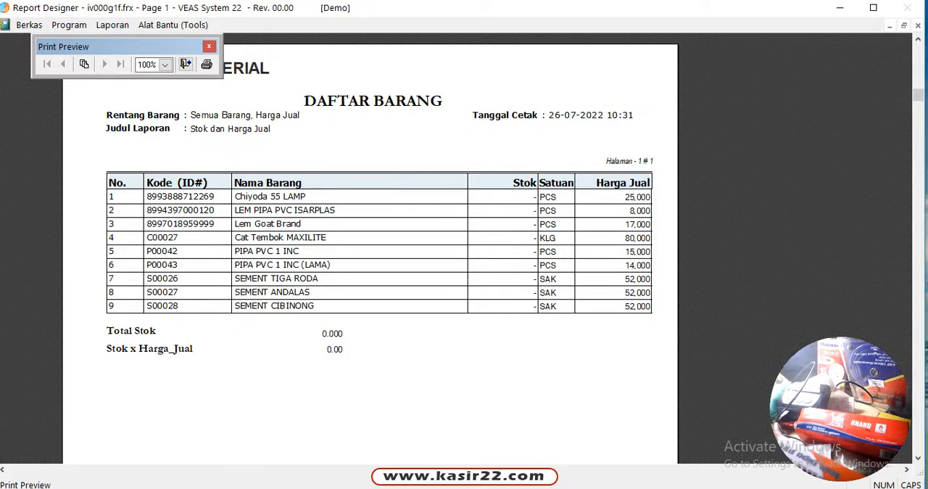
{"action": "left_click", "coordinate": [186, 64]}
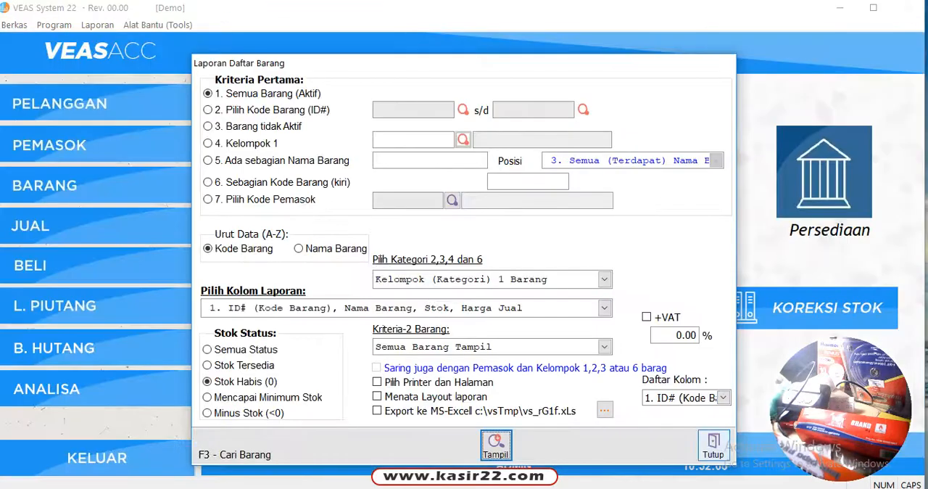
Close the item list report and add a new item named SENG GLAZUR MERK A to the item master, saving it
{"action": "left_click", "coordinate": [713, 444]}
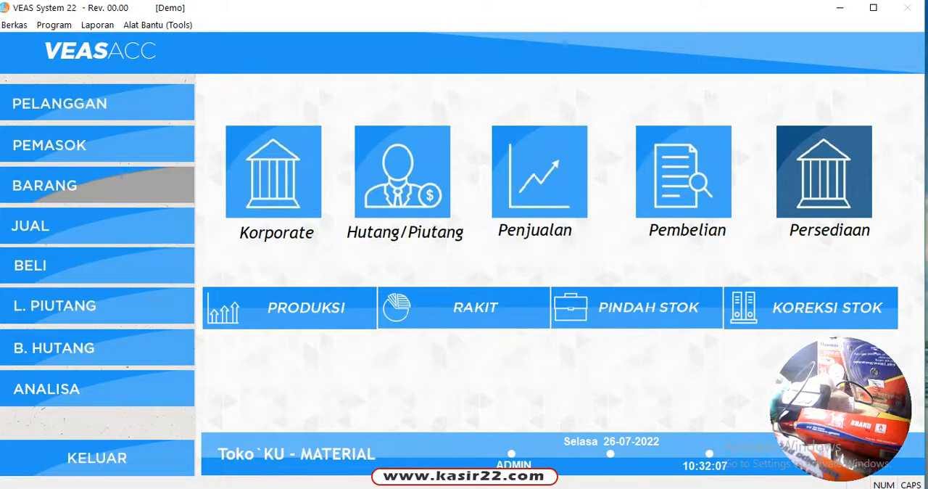
{"action": "left_click", "coordinate": [97, 186]}
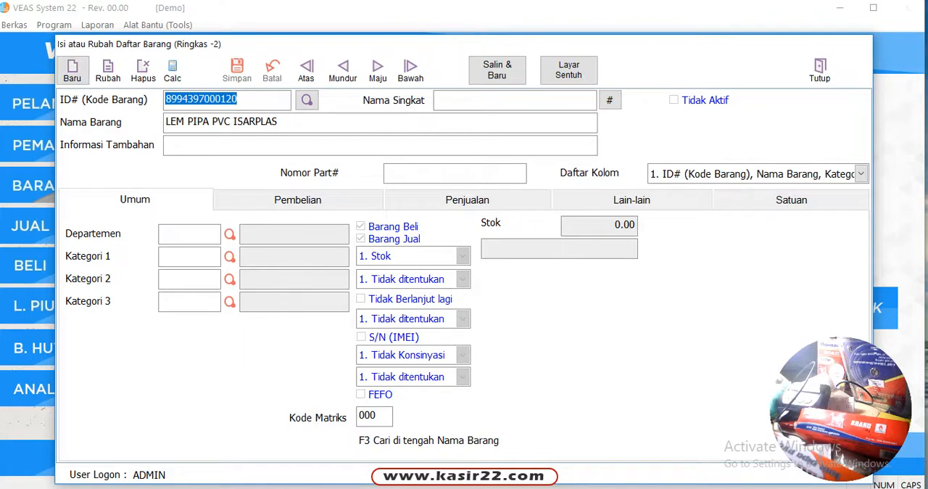
{"action": "left_click", "coordinate": [71, 71]}
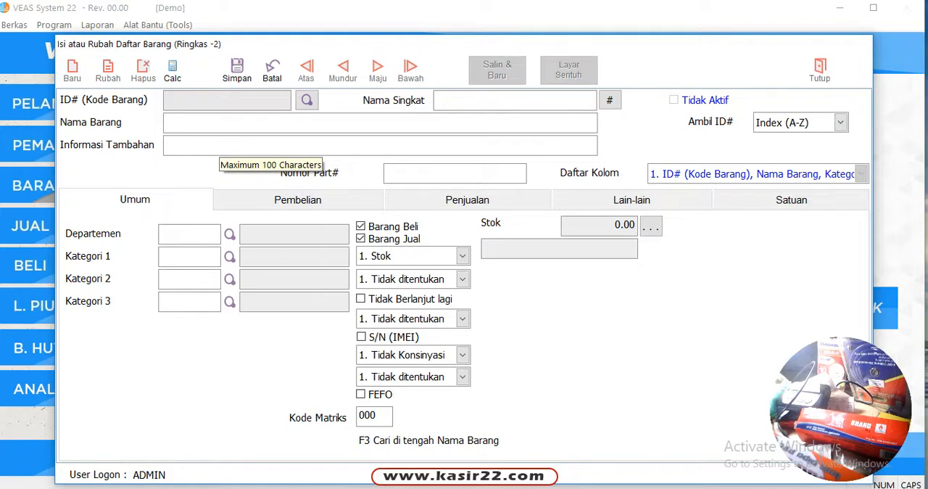
{"action": "type", "text": "SENG"}
{"action": "type", "text": "G"}
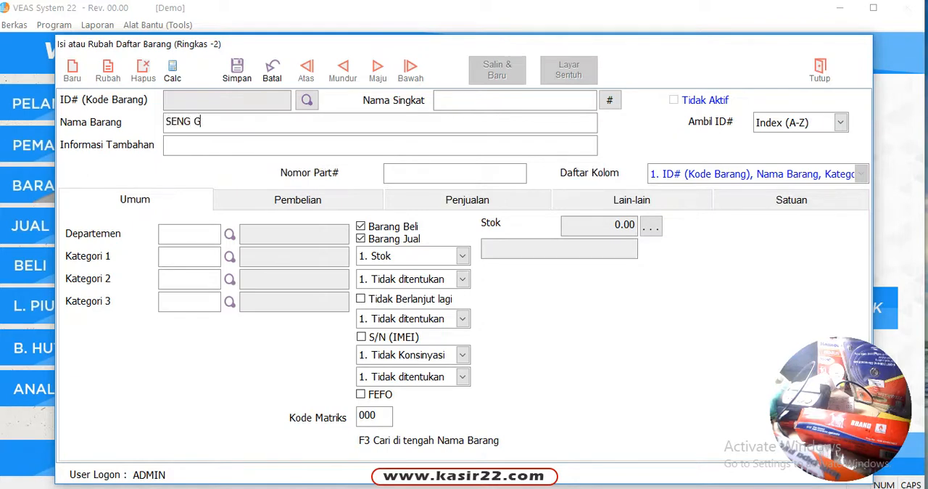
{"action": "type", "text": "LAZUR MERK A"}
{"action": "key", "text": "Return"}
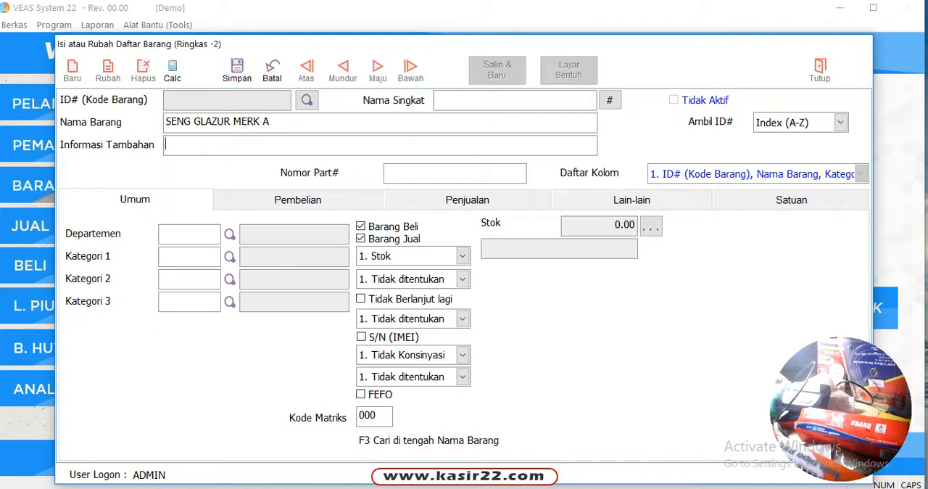
{"action": "key", "text": "Return"}
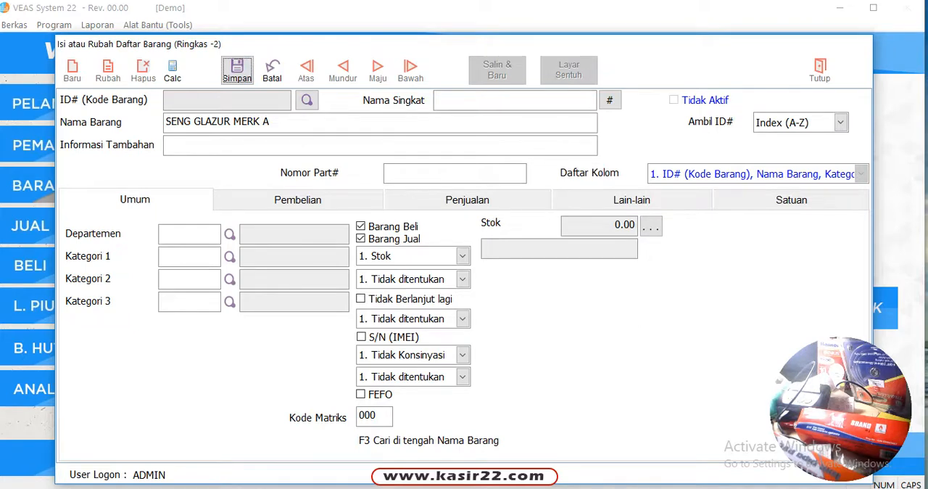
{"action": "left_click", "coordinate": [237, 70]}
View the item before SENG GLAZUR MERK A, then close and reopen the item master
{"action": "left_click", "coordinate": [343, 71]}
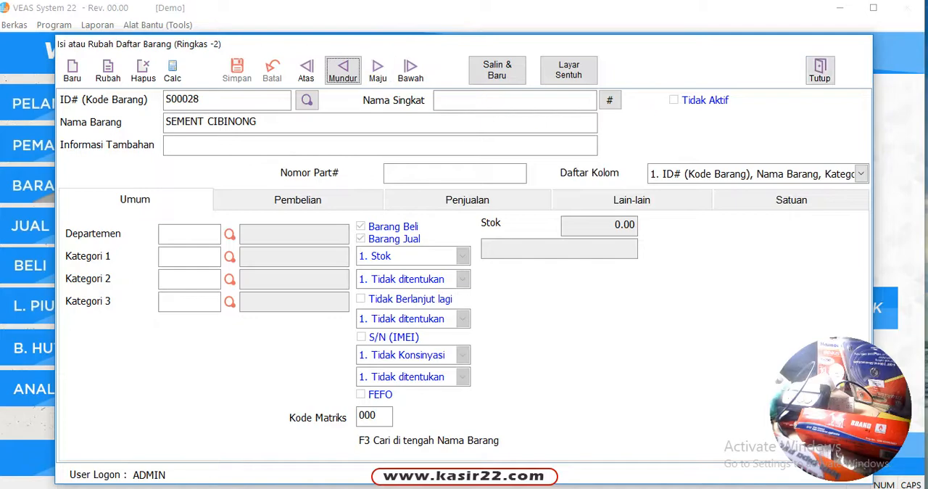
{"action": "left_click", "coordinate": [820, 70]}
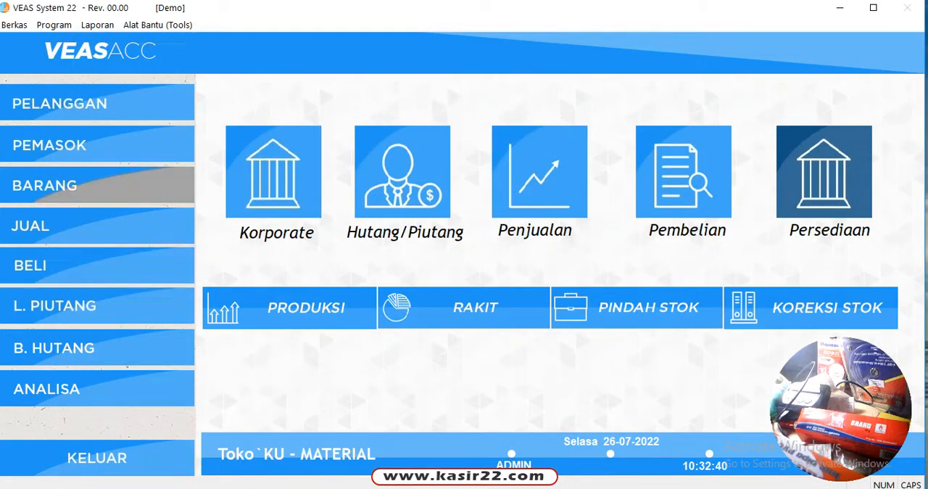
{"action": "left_click", "coordinate": [98, 185]}
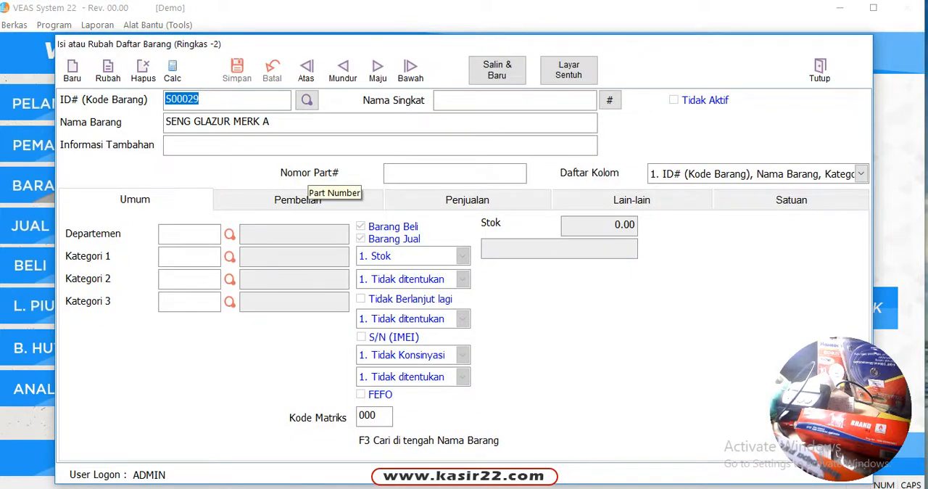
Request deletion of the item SENG GLAZUR MERK A, decline it, and go to the previous item
{"action": "left_click", "coordinate": [143, 71]}
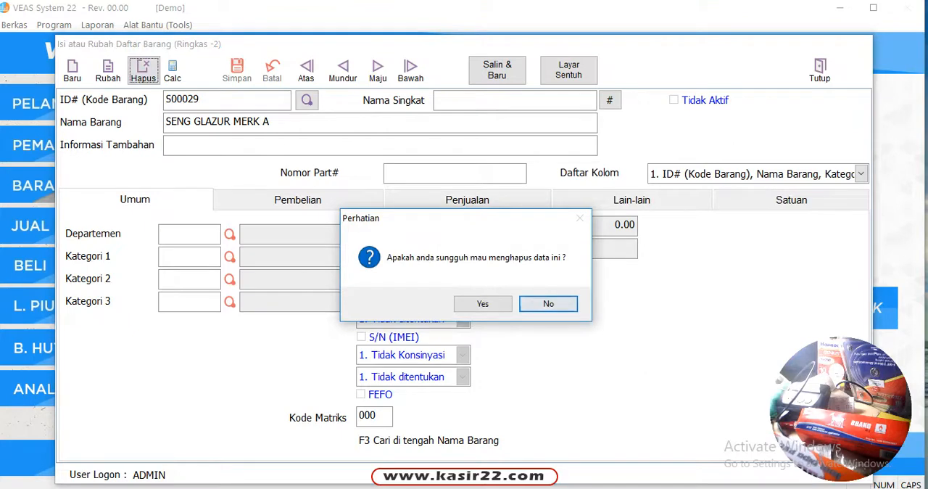
{"action": "left_click", "coordinate": [548, 303]}
{"action": "left_click", "coordinate": [342, 70]}
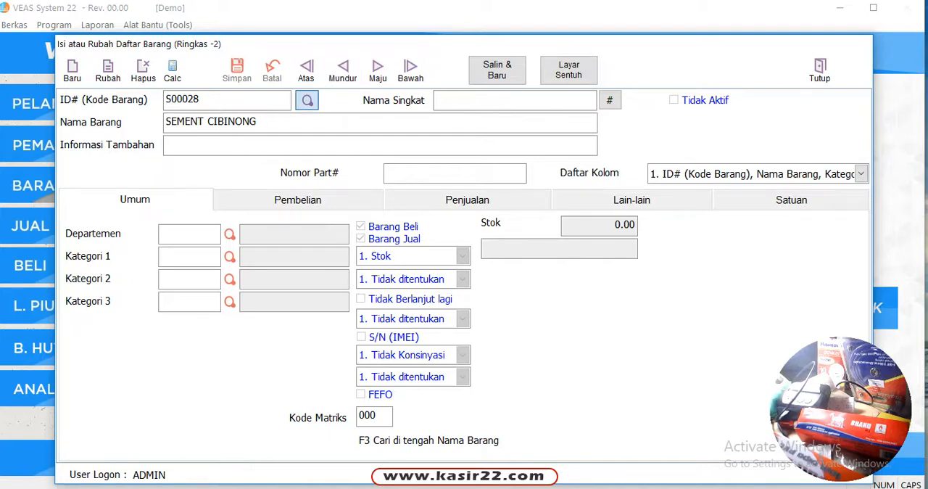
Look up SENG GLAZUR MERK A in the item search and delete it from the item master
{"action": "left_click", "coordinate": [306, 99]}
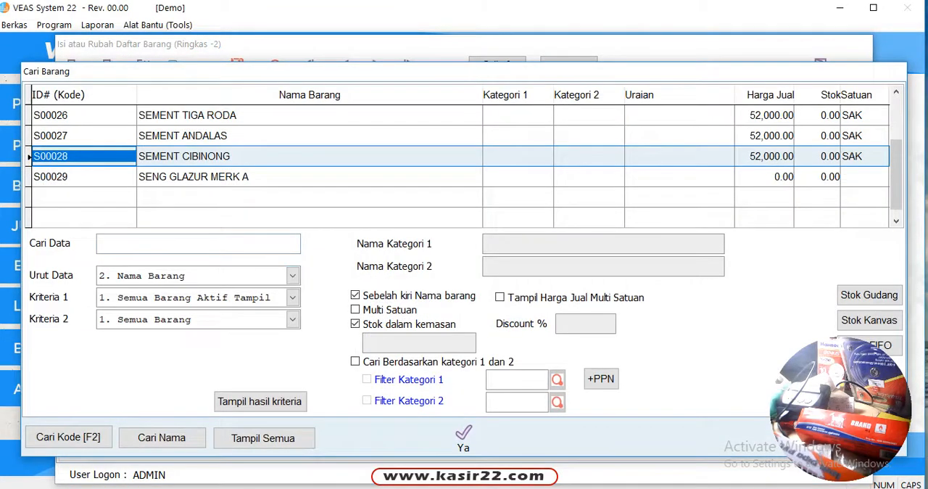
{"action": "left_click", "coordinate": [181, 177]}
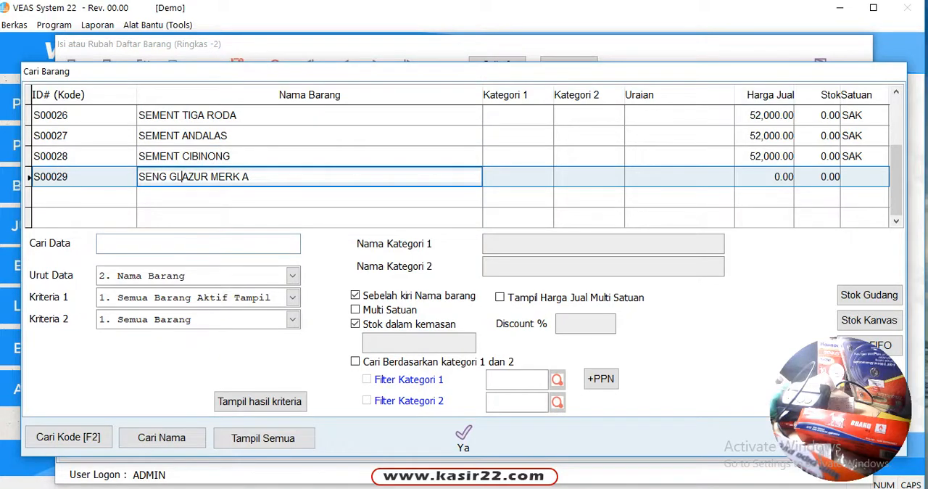
{"action": "left_click", "coordinate": [463, 435]}
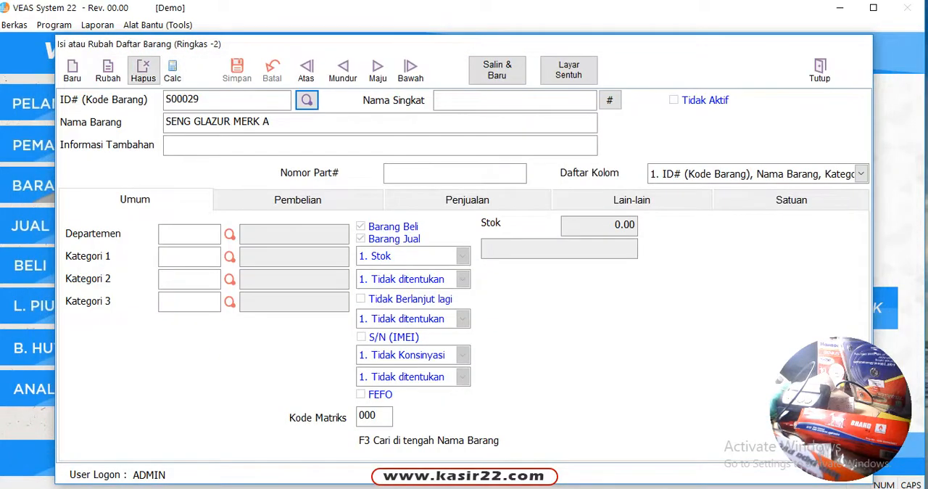
{"action": "left_click", "coordinate": [143, 70]}
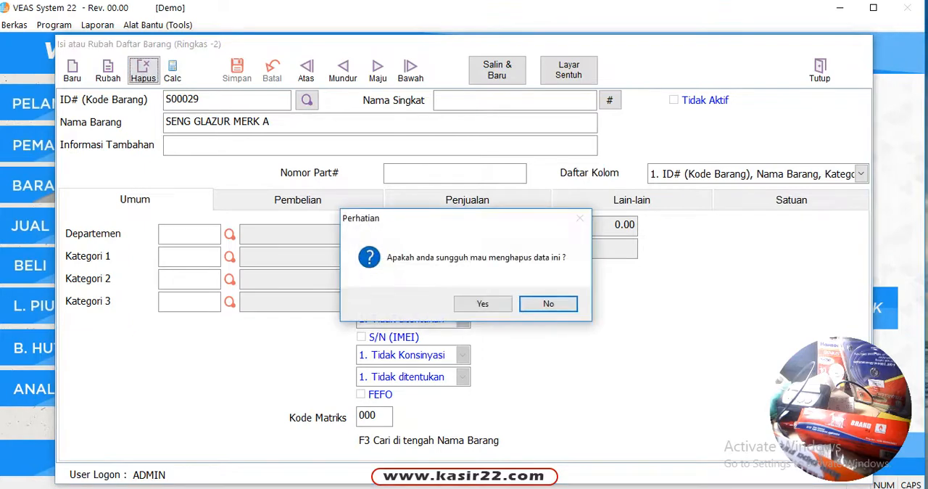
{"action": "left_click", "coordinate": [483, 303]}
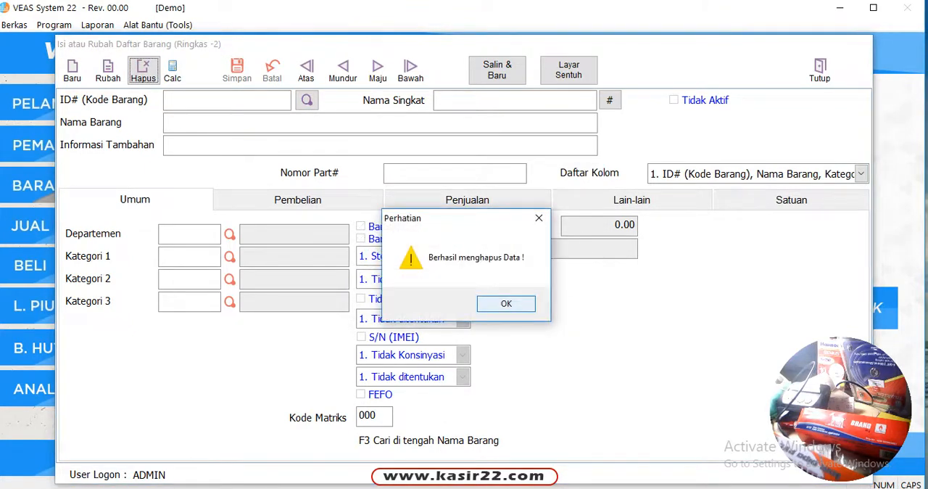
{"action": "key", "text": "Return"}
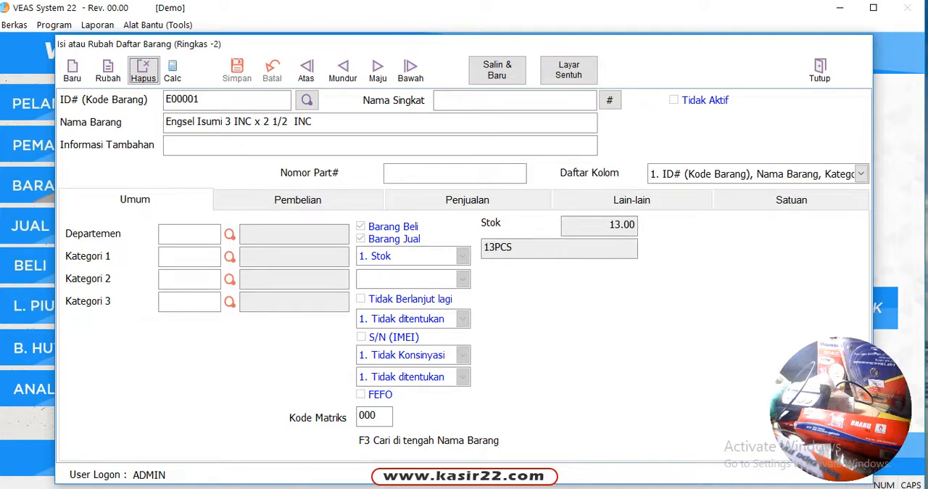
Open the item DULUX Pentalite for editing, extend its name to "DULUX Pentalite - Ori", and cancel the change
{"action": "left_click", "coordinate": [342, 71]}
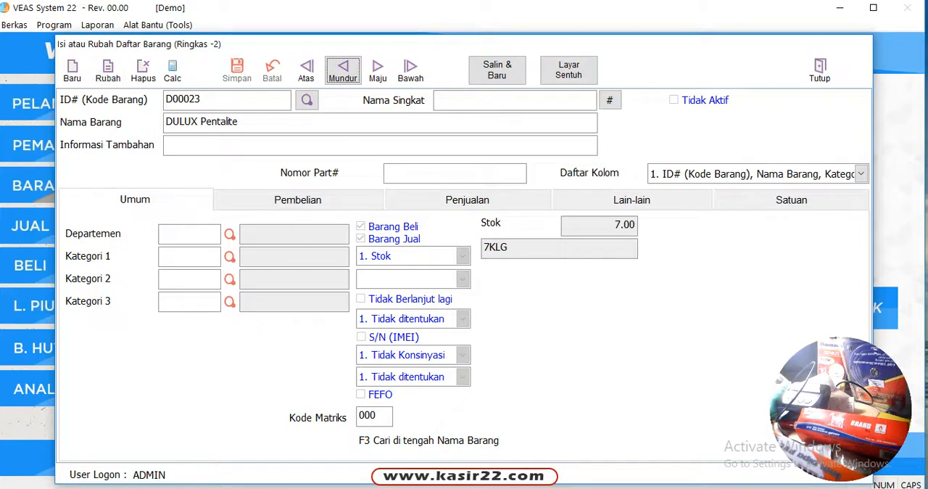
{"action": "left_click", "coordinate": [107, 70]}
{"action": "left_click", "coordinate": [254, 122]}
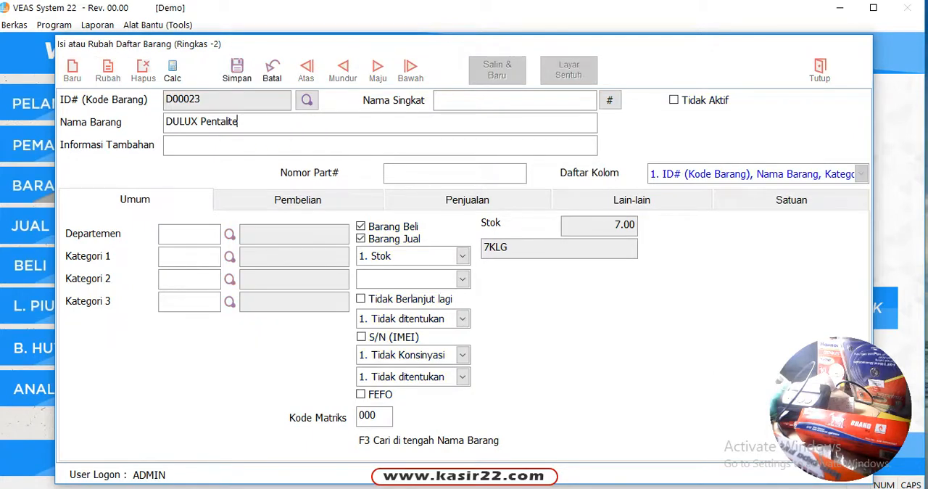
{"action": "type", "text": "- oRI"}
{"action": "key", "text": "Caps_Lock"}
{"action": "key", "text": "BackSpace"}
{"action": "key", "text": "BackSpace"}
{"action": "key", "text": "BackSpace"}
{"action": "type", "text": "I"}
{"action": "key", "text": "BackSpace"}
{"action": "type", "text": "Ori"}
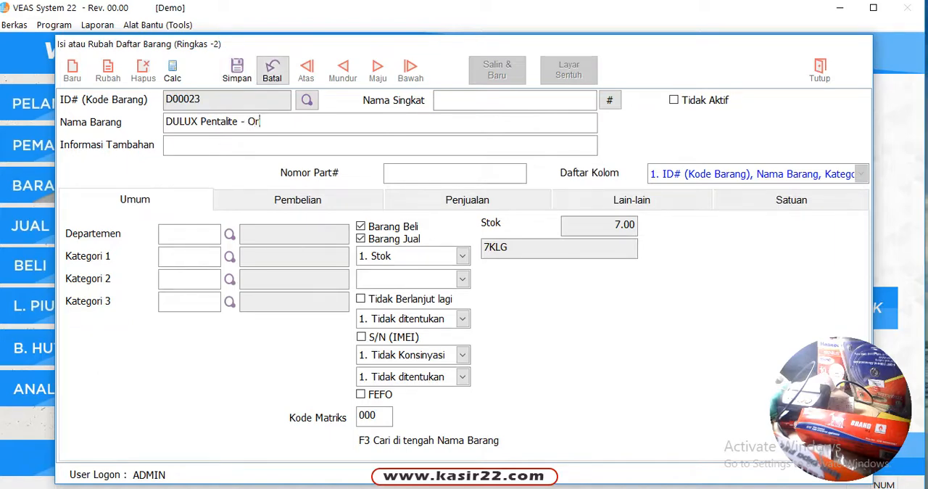
{"action": "left_click", "coordinate": [272, 70]}
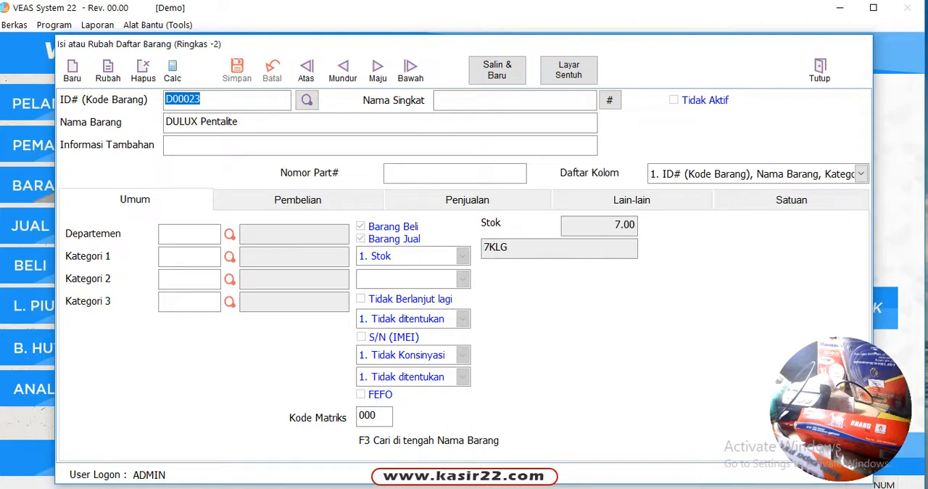
Examine the units and prices of DULUX Pentalite and close the item master
{"action": "left_click", "coordinate": [791, 200]}
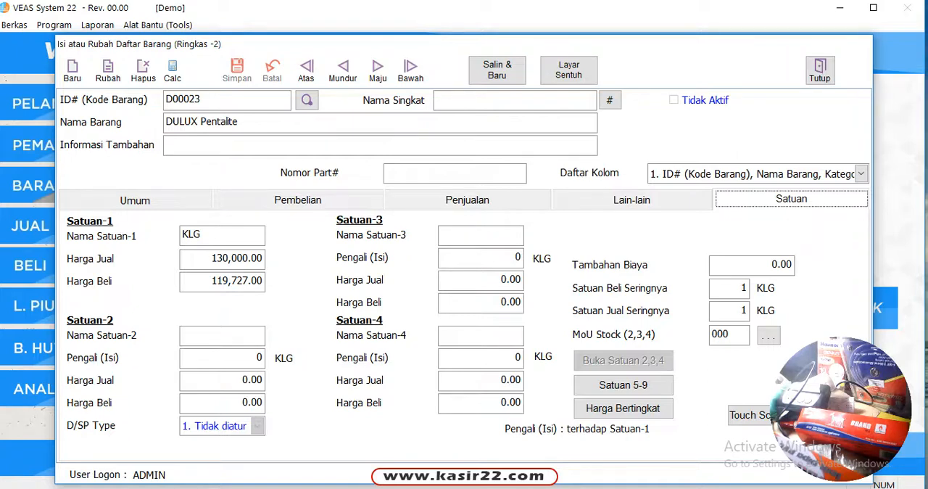
{"action": "left_click", "coordinate": [819, 70]}
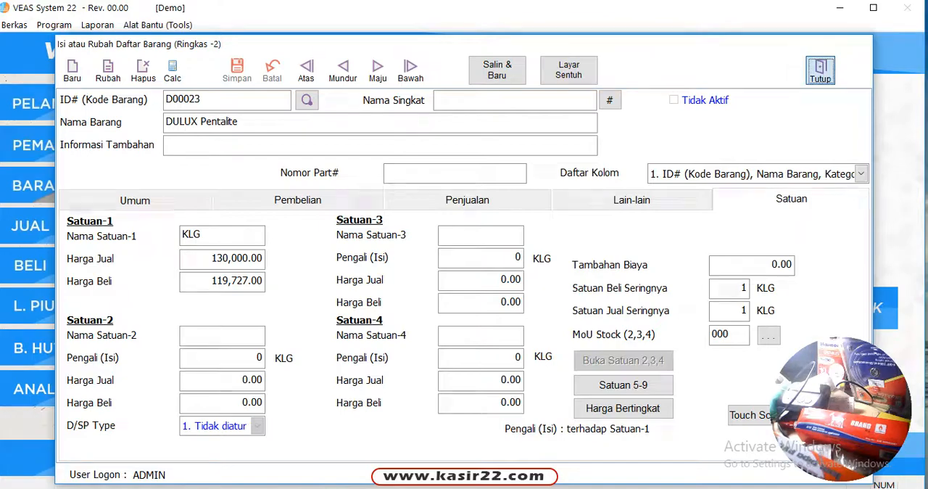